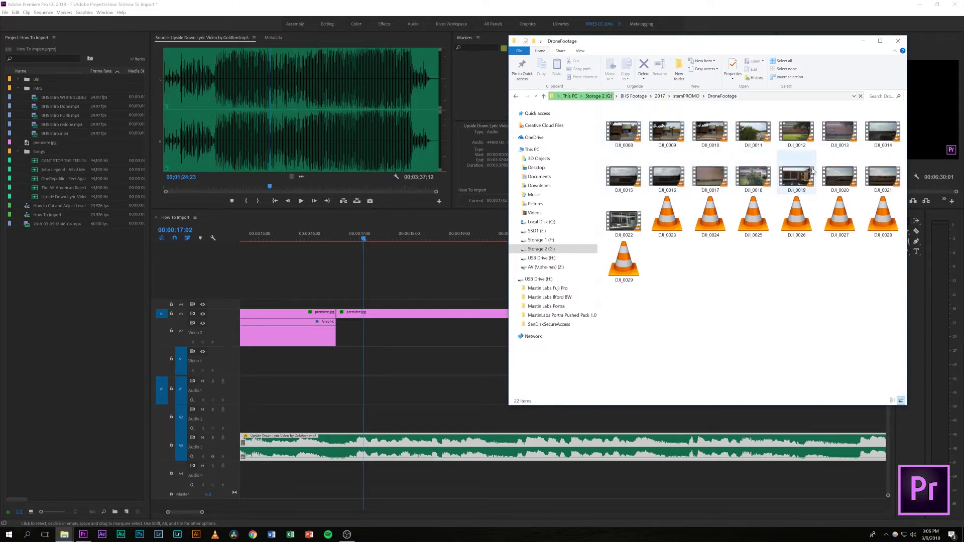
- Import the DJI_0024 drone clip from the DroneFootage folder into the Premiere Pro project and open it in the Source Monitor
click(712, 229)
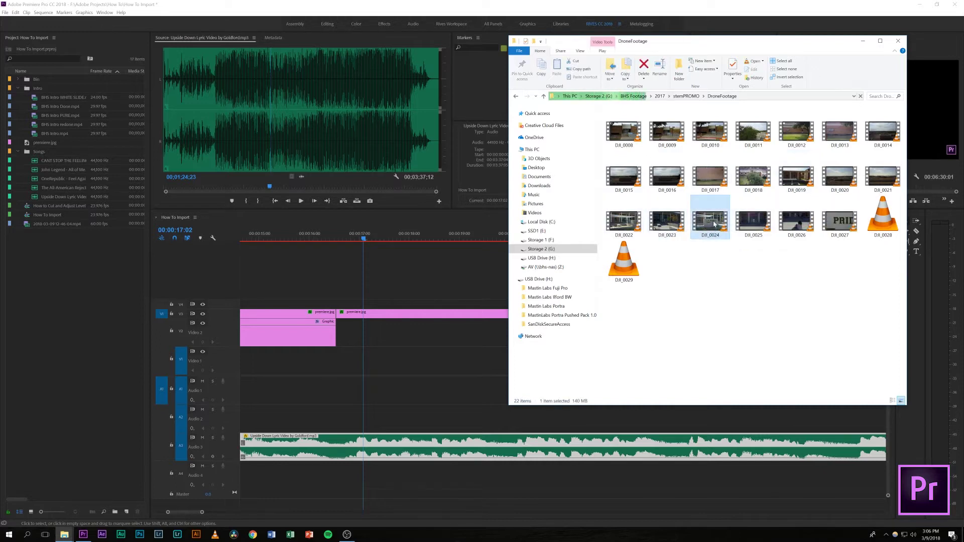
drag(715, 224, 85, 287)
click(410, 263)
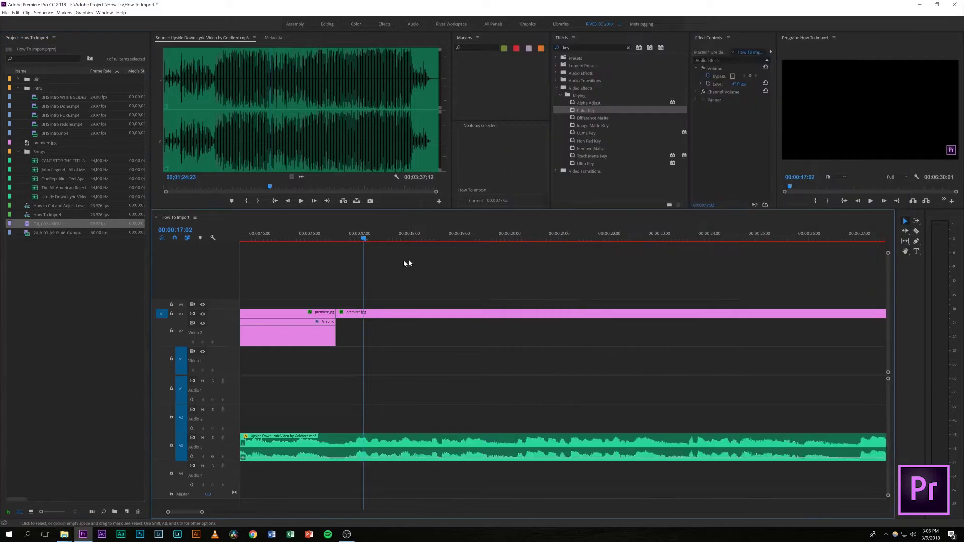
double_click(27, 226)
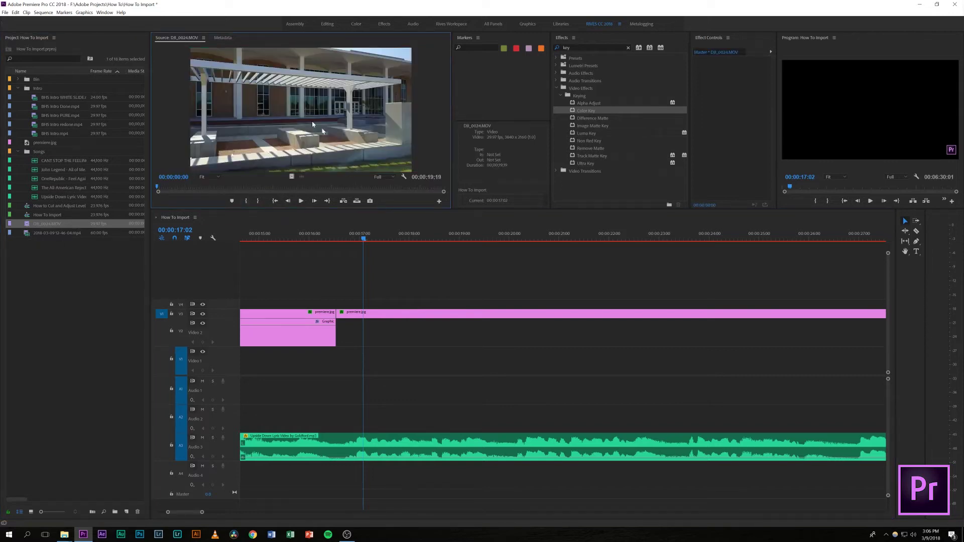
- Mark the DJI_0024 source clip from 00:00:03:15 to 00:00:06:17 and place that section on Video 1, starting where the graphic above ends
click(429, 189)
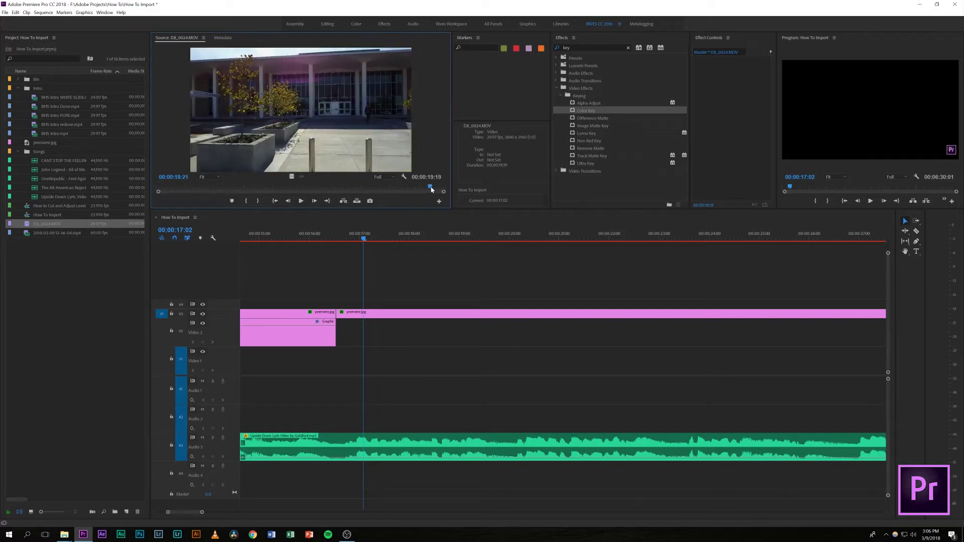
drag(184, 189, 209, 188)
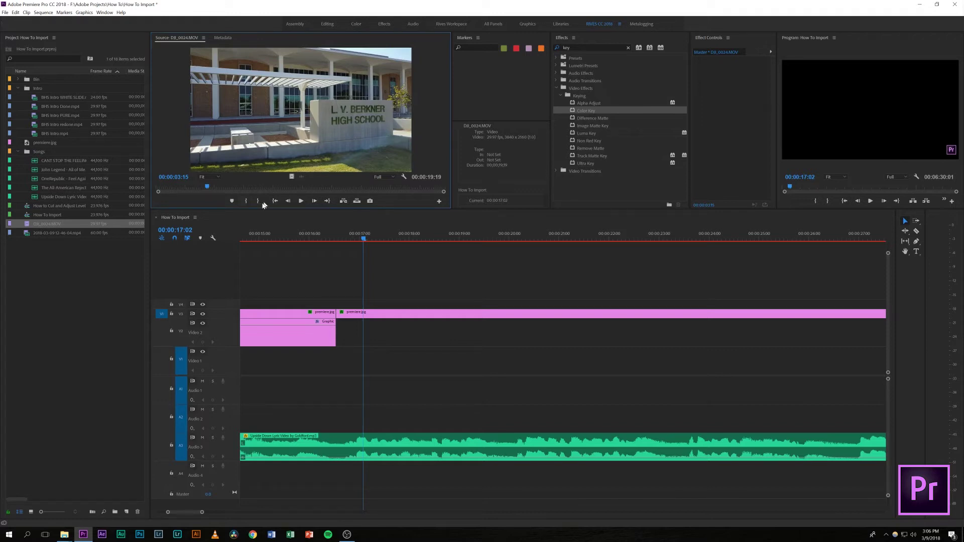
click(244, 201)
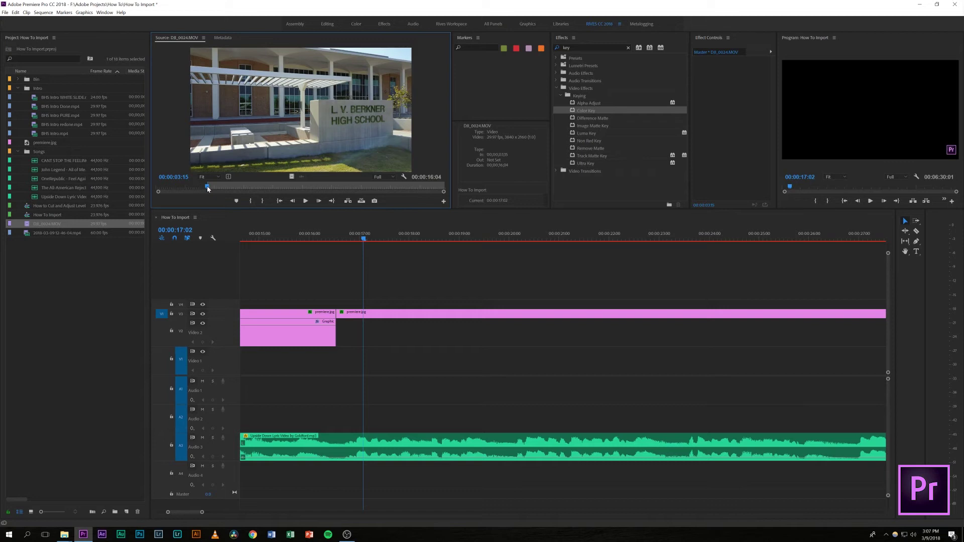
drag(207, 188, 253, 185)
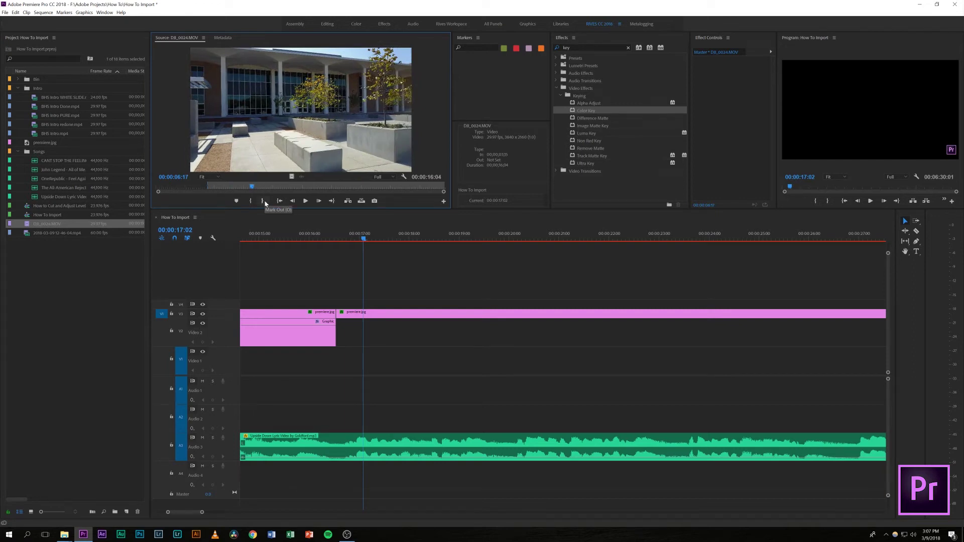
click(262, 201)
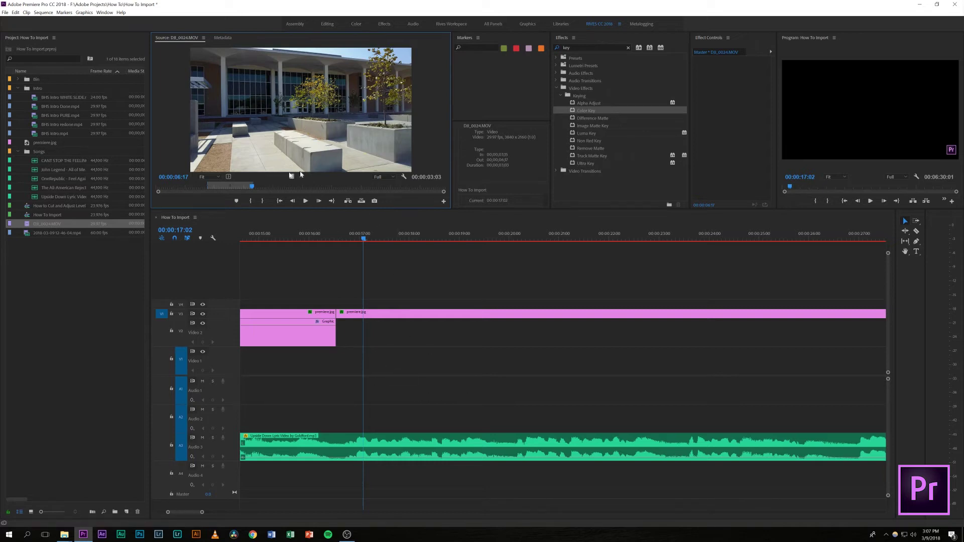
click(219, 186)
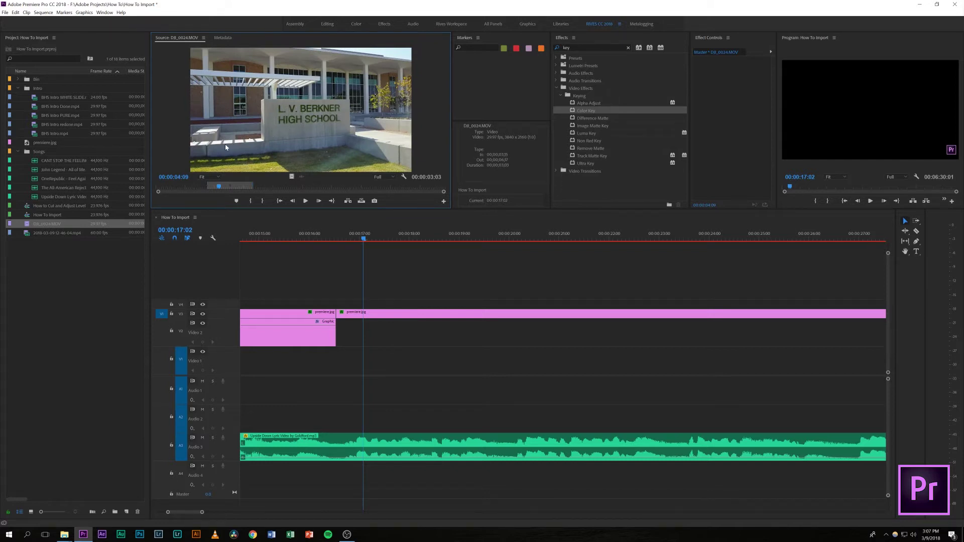
drag(225, 147, 344, 369)
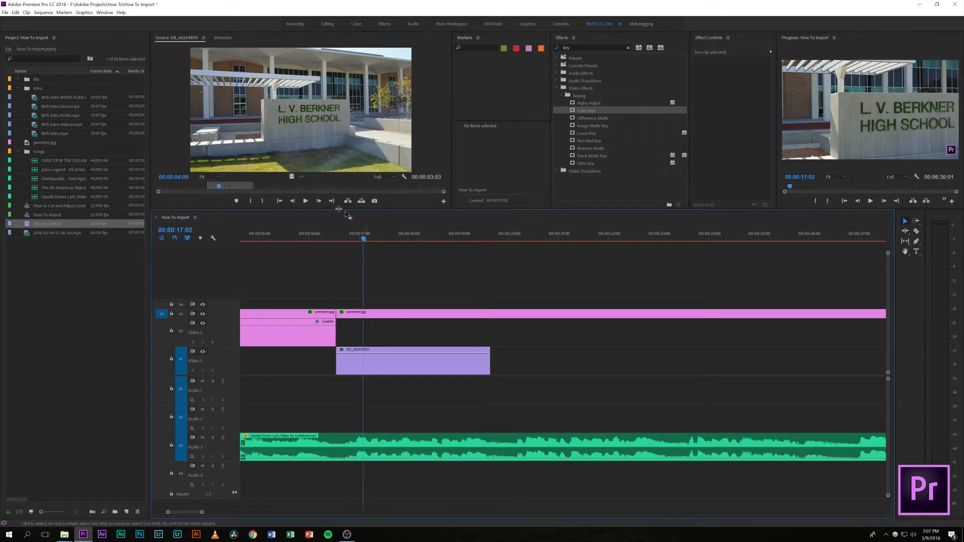
click(319, 188)
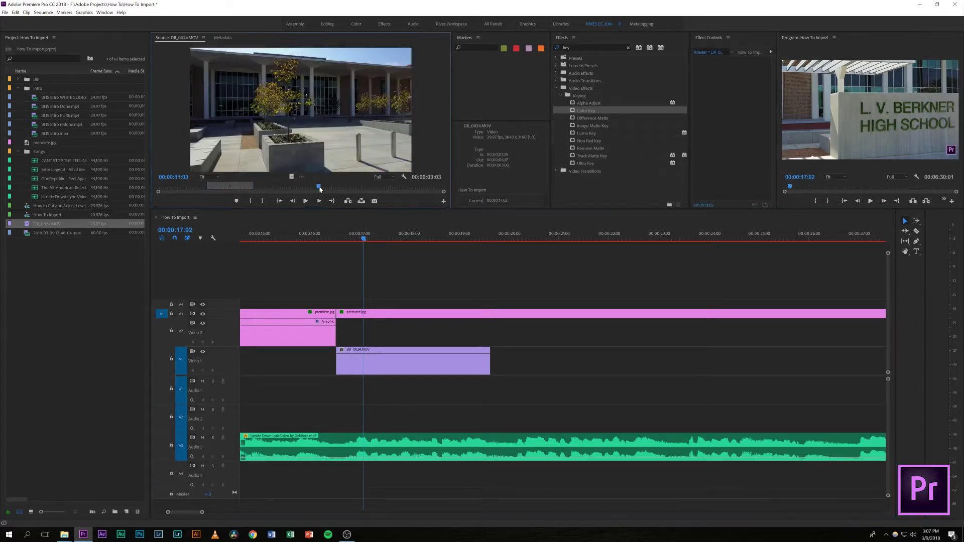
key(space)
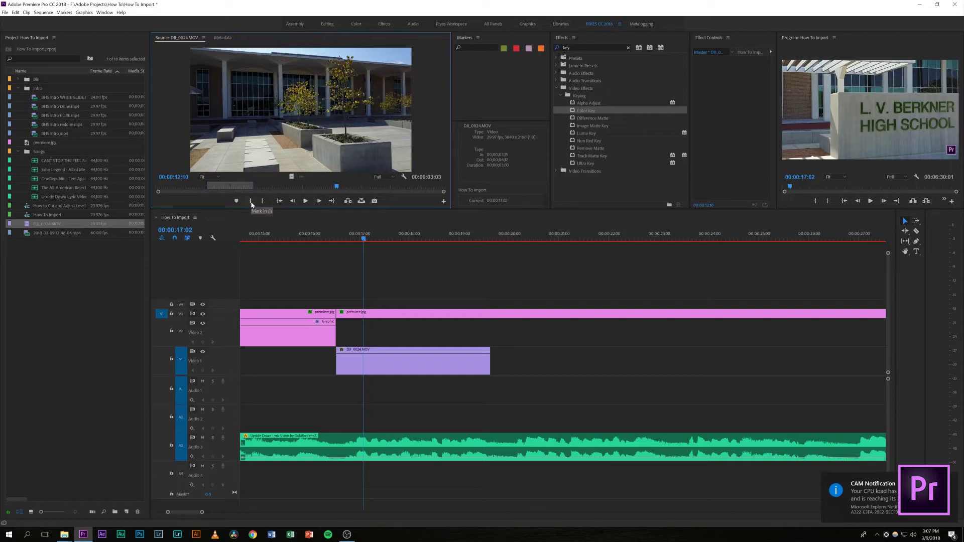
click(251, 202)
- Mark the DJI_0024 source clip from 00:00:16:05 to 00:00:18:12 and place that section on Video 1 directly after the first section
drag(338, 189, 391, 184)
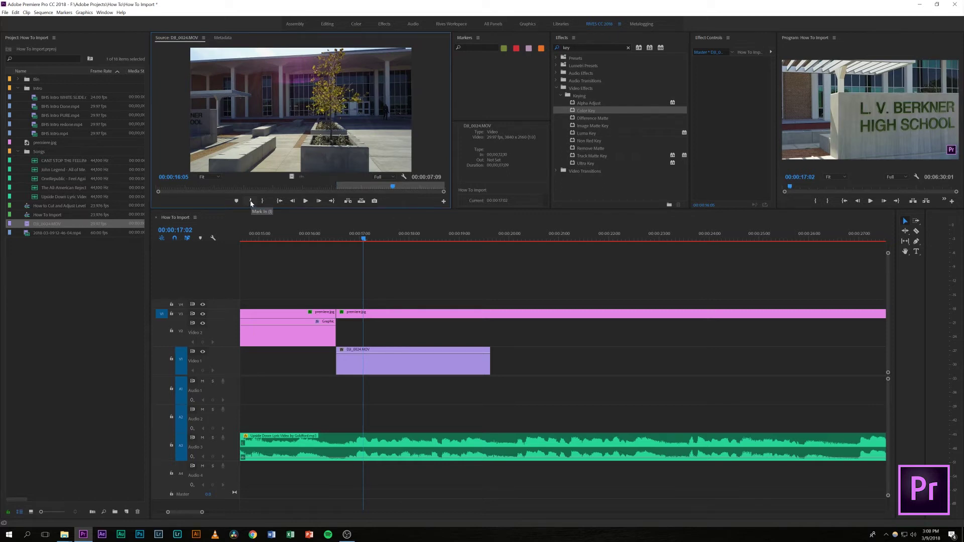
click(251, 200)
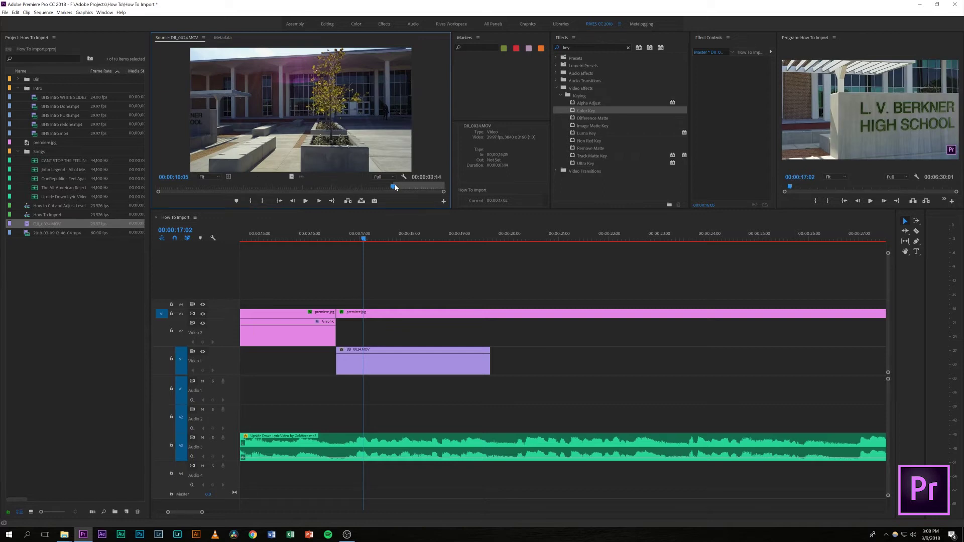
drag(394, 188, 427, 193)
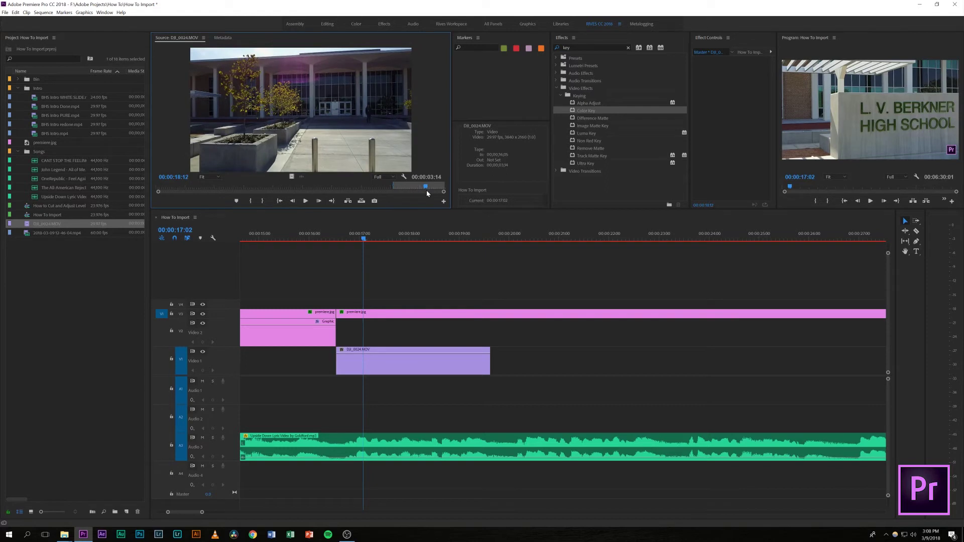
click(264, 202)
drag(364, 156, 517, 360)
- Play the sequence across the cut between the two DJI_0024 sections on Video 1
click(480, 240)
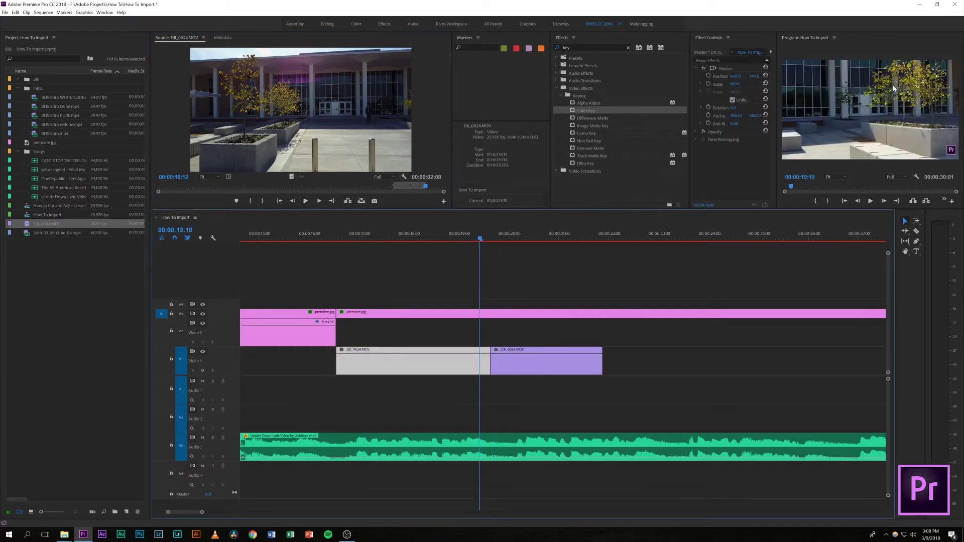
key(space)
key(space)
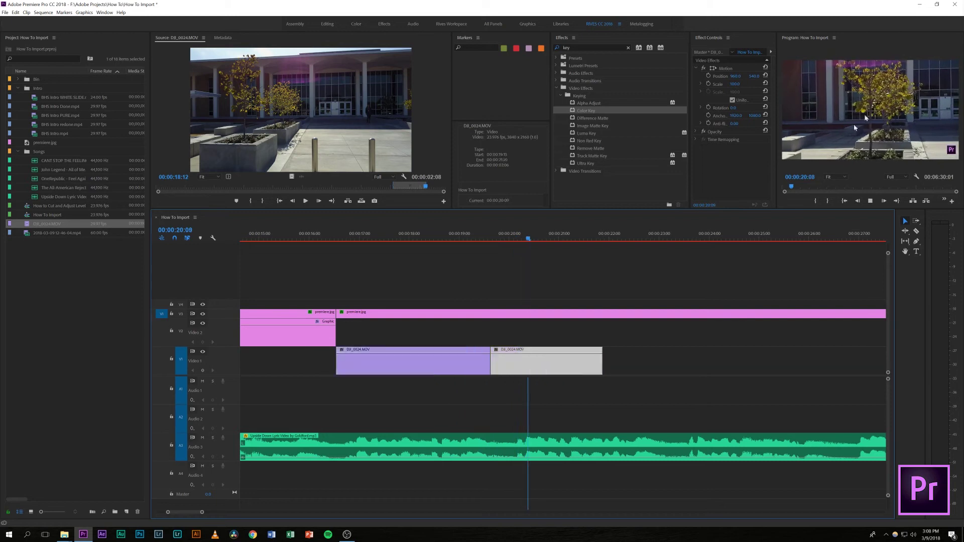
- Save the project
right_click(442, 361)
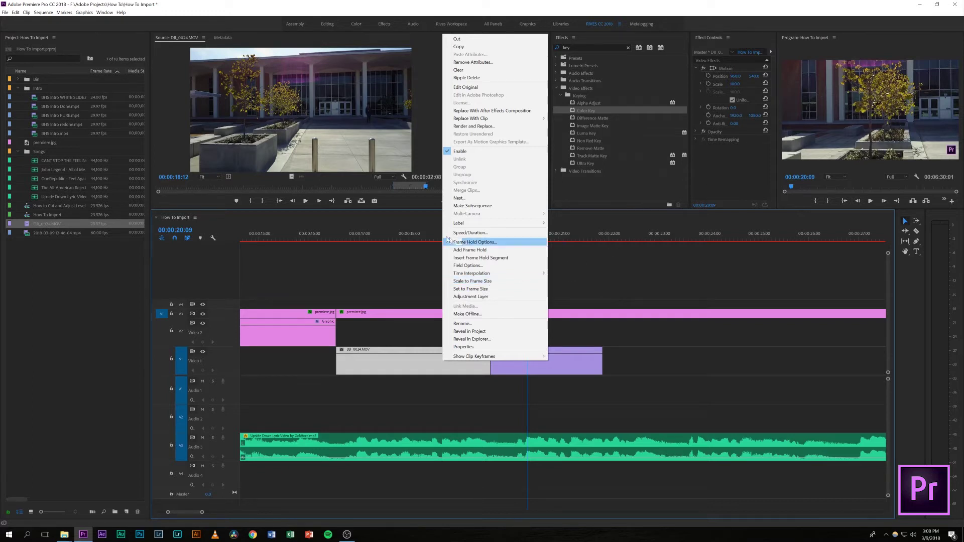
click(425, 237)
click(526, 236)
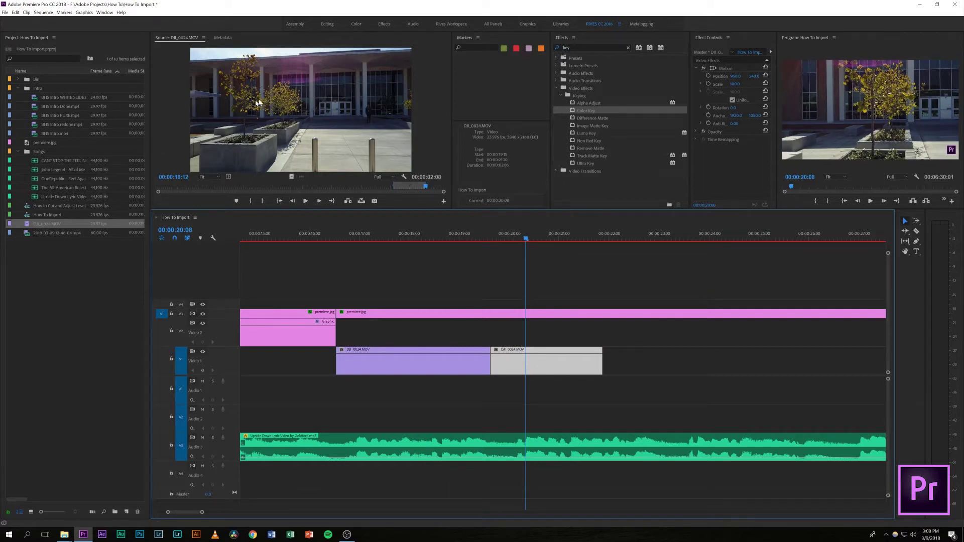
key(ctrl+s)
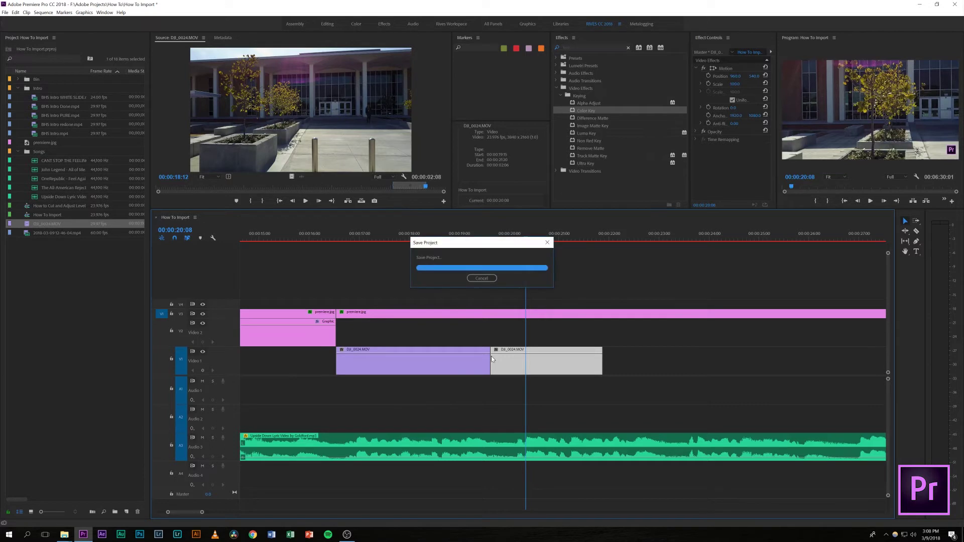
- Apply Scale to Frame Size to the second DJI_0024 section on Video 1 and Set to Frame Size to the first
right_click(517, 367)
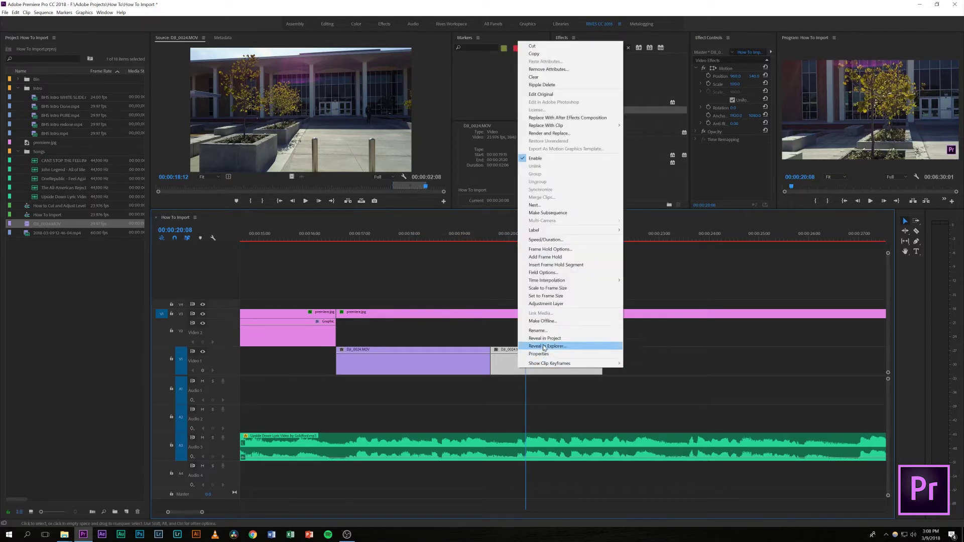
click(551, 288)
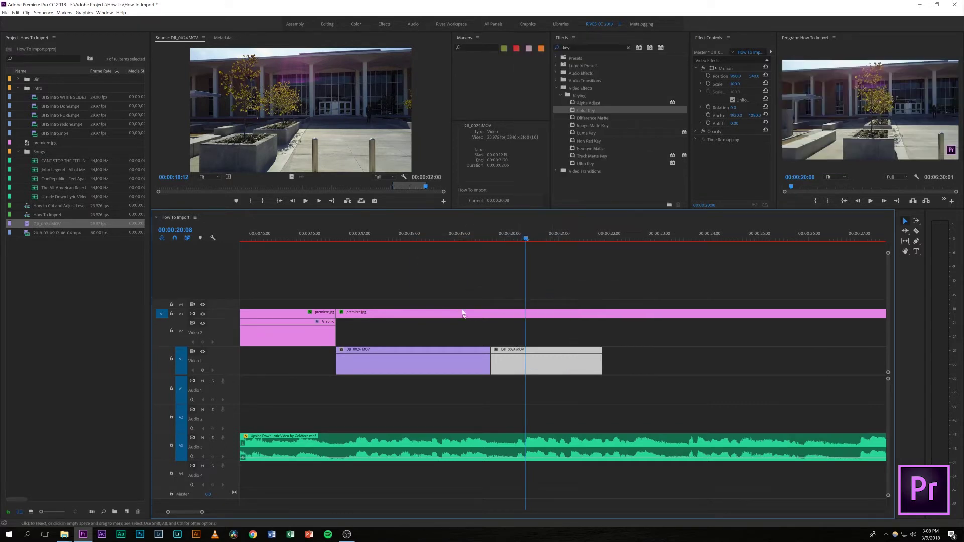
click(463, 238)
click(442, 366)
right_click(442, 366)
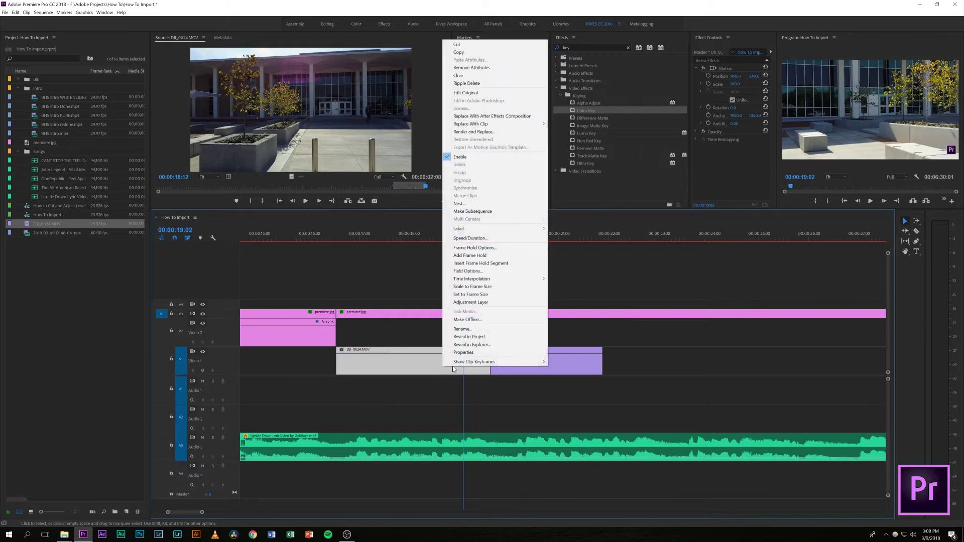
click(481, 295)
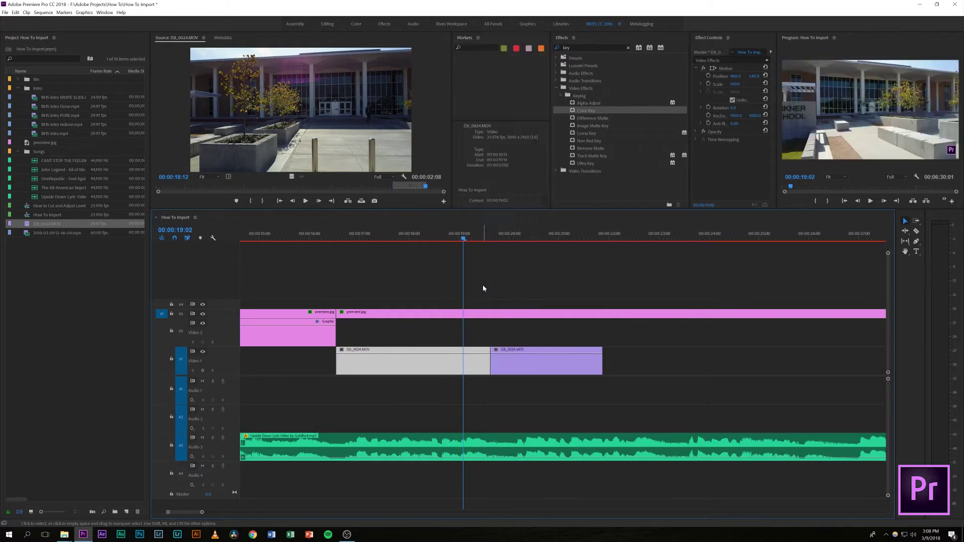
- Scrub and play through both DJI_0024 sections in the sequence to check their framing
click(495, 239)
click(484, 238)
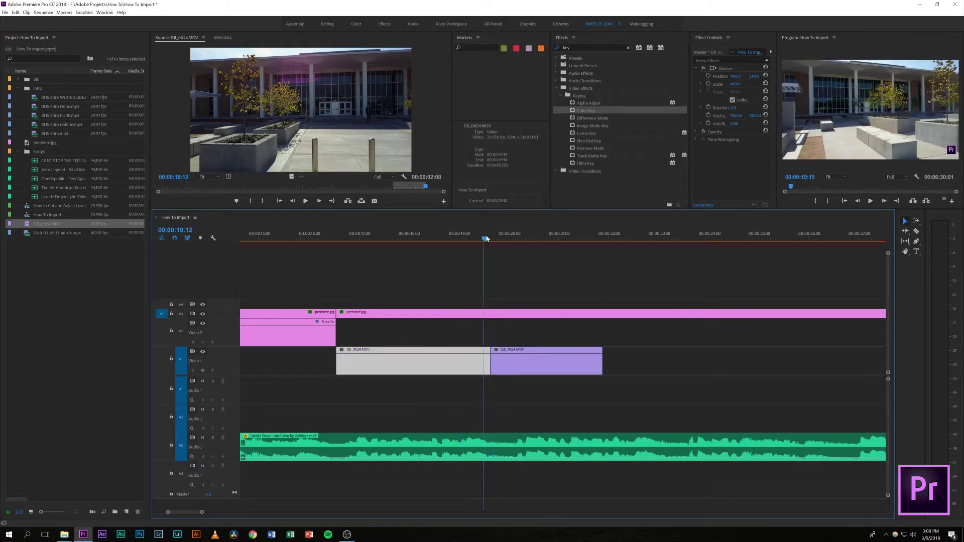
click(397, 239)
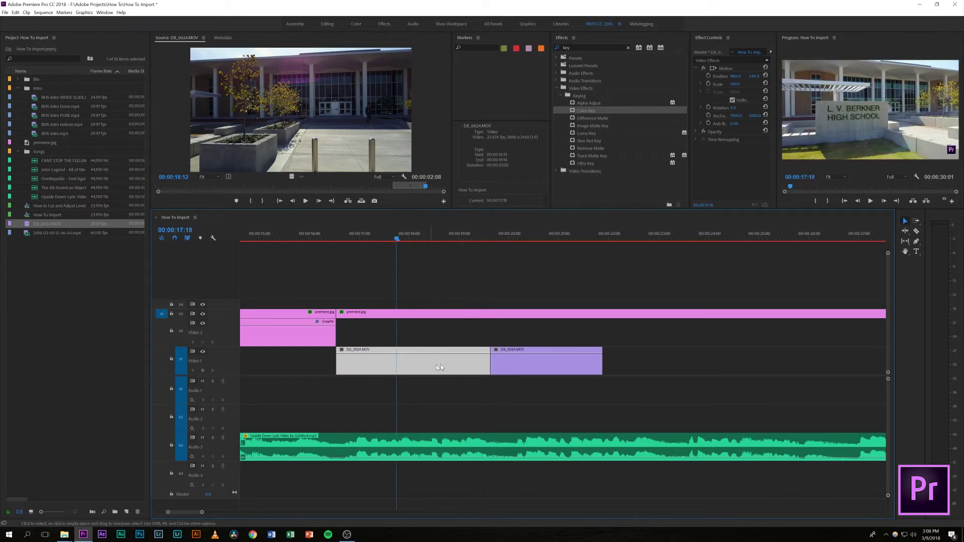
drag(434, 236, 510, 240)
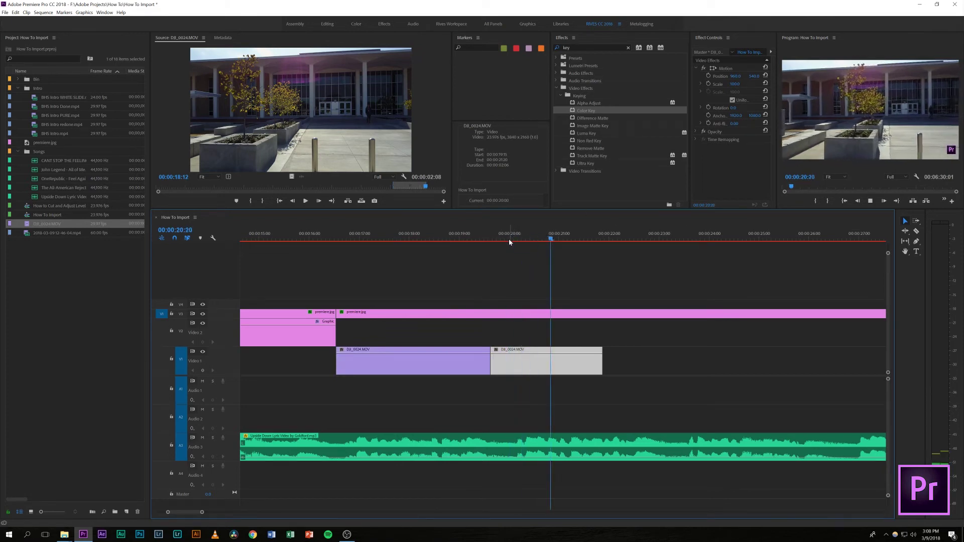
key(space)
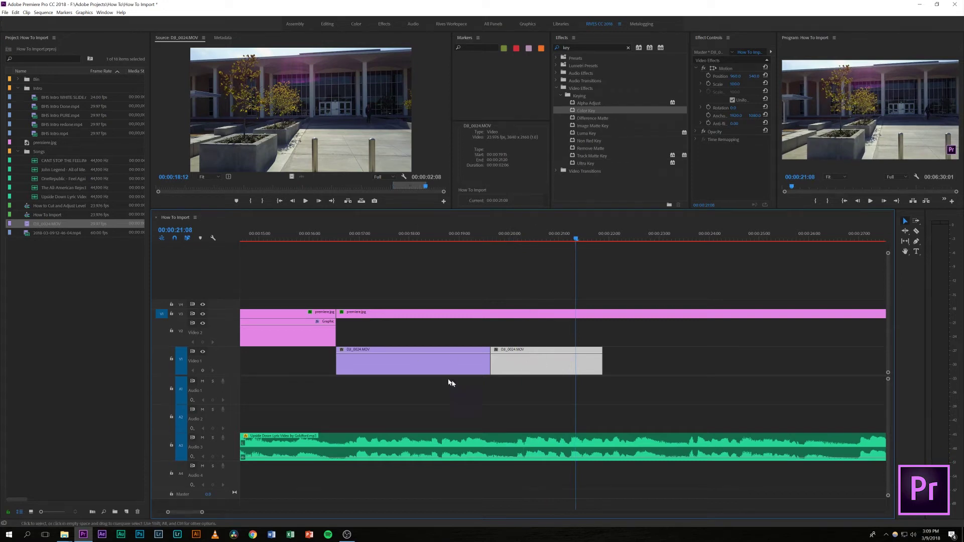
- Delete both DJI_0024 sections from the Video 1 track
drag(535, 392, 440, 362)
key(Delete)
key(backslash)
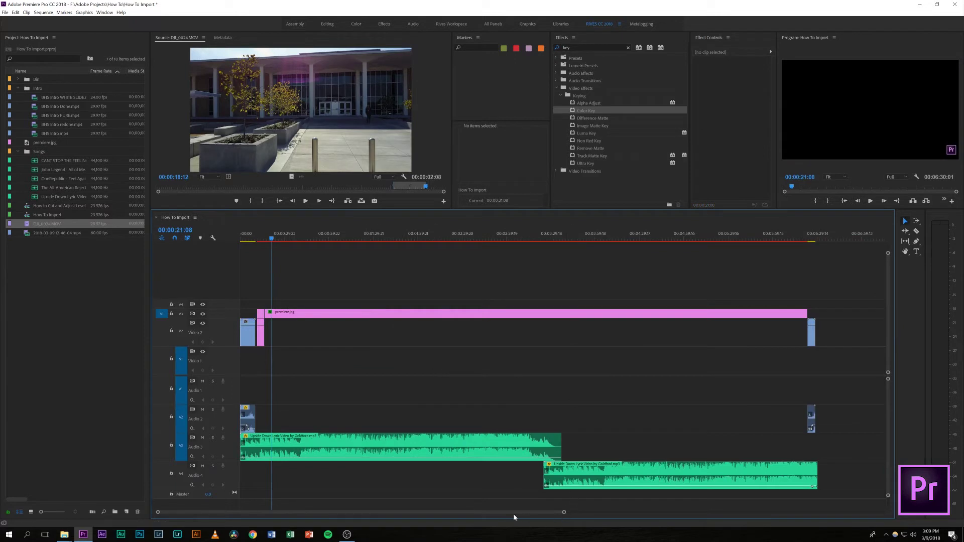
drag(563, 512, 388, 513)
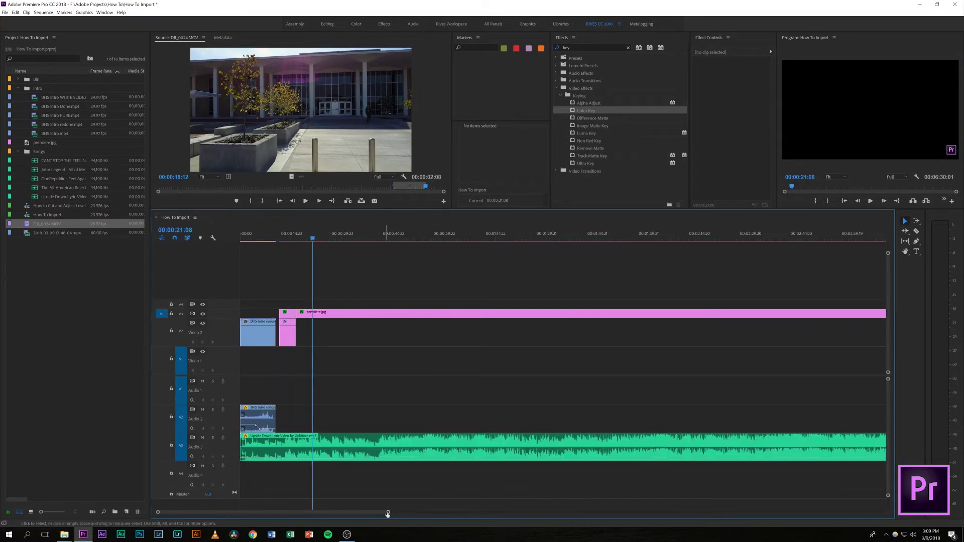
drag(388, 513, 327, 512)
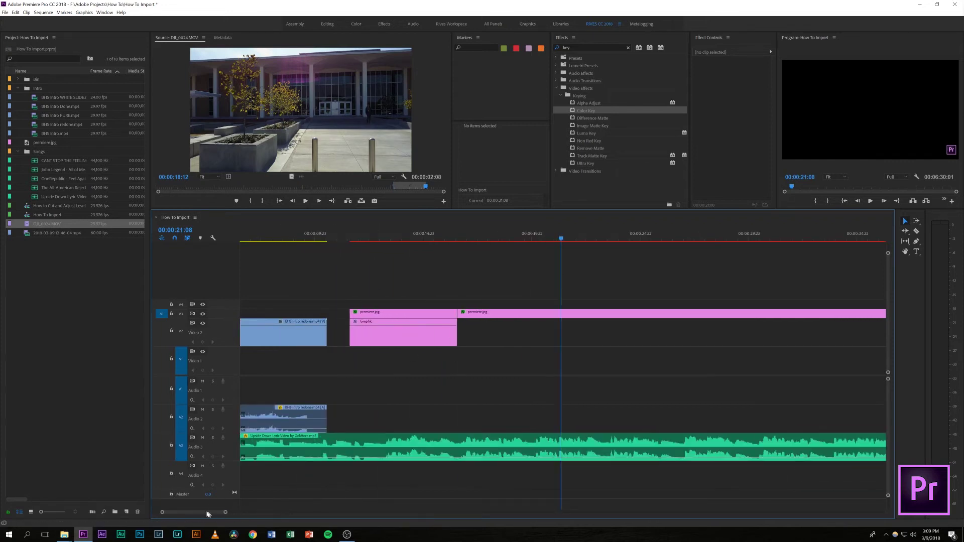
drag(190, 513, 286, 513)
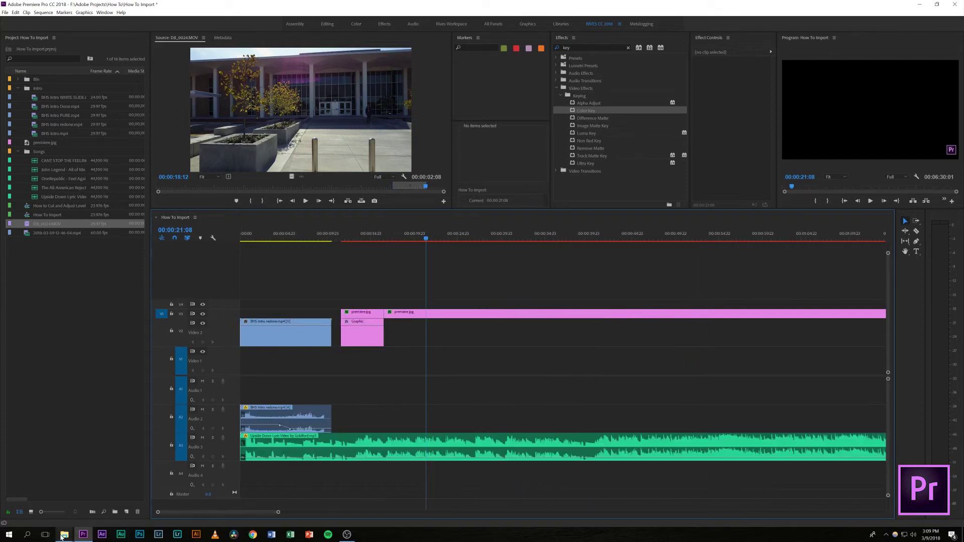
- Import A005C387_171026PM_CANON from the stemPROMO folder in File Explorer onto the Video 1 track, below the long premiere.jpg clip
mouse_move(65, 533)
click(75, 500)
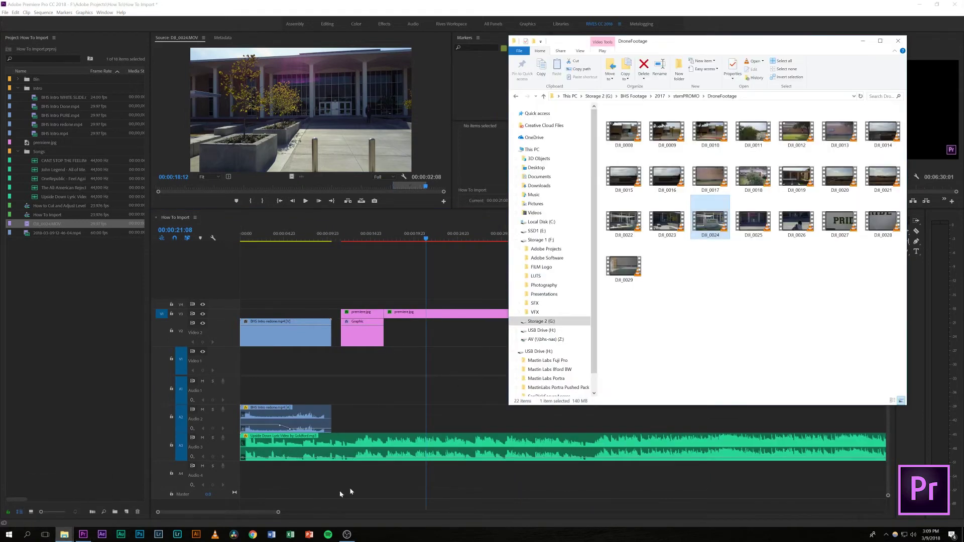
click(515, 96)
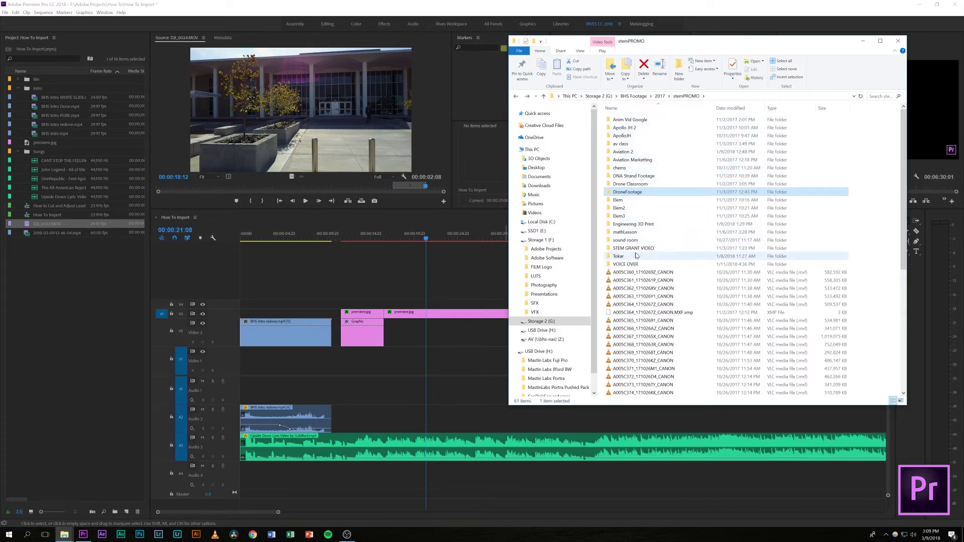
scroll(650, 294, down, 9)
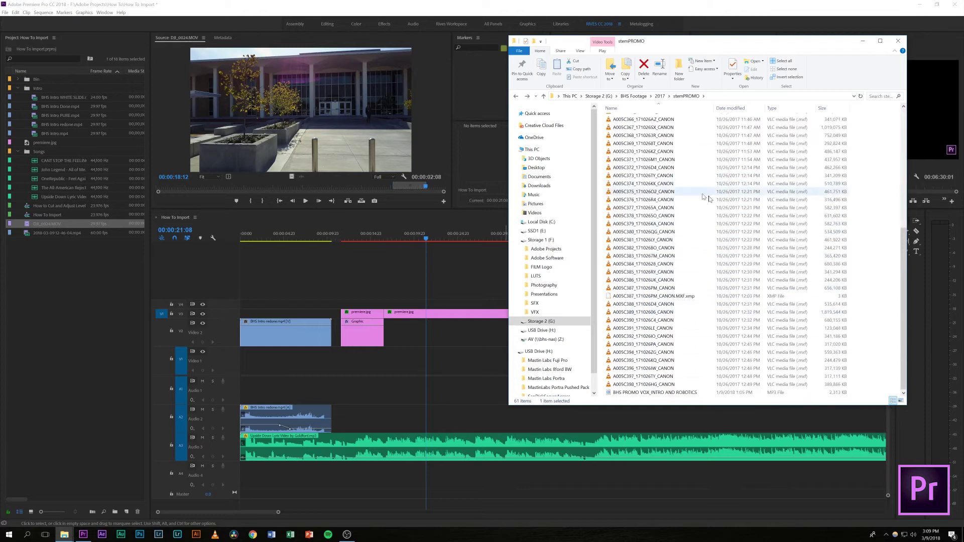
click(647, 290)
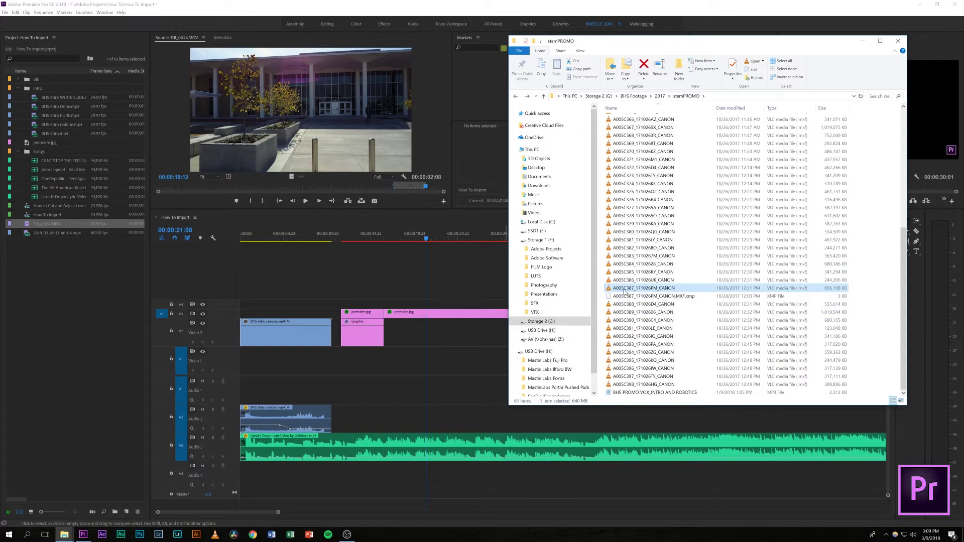
drag(585, 45, 670, 45)
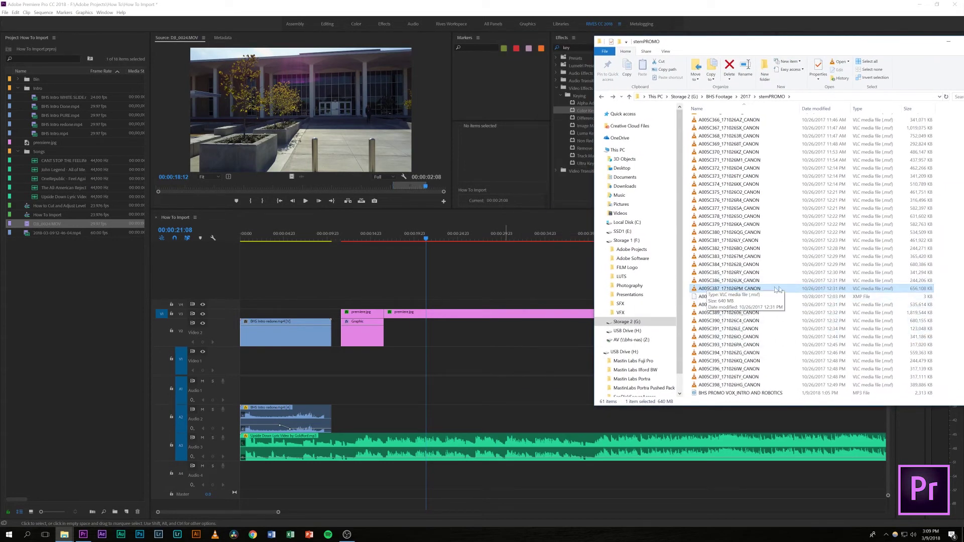
drag(588, 314, 411, 376)
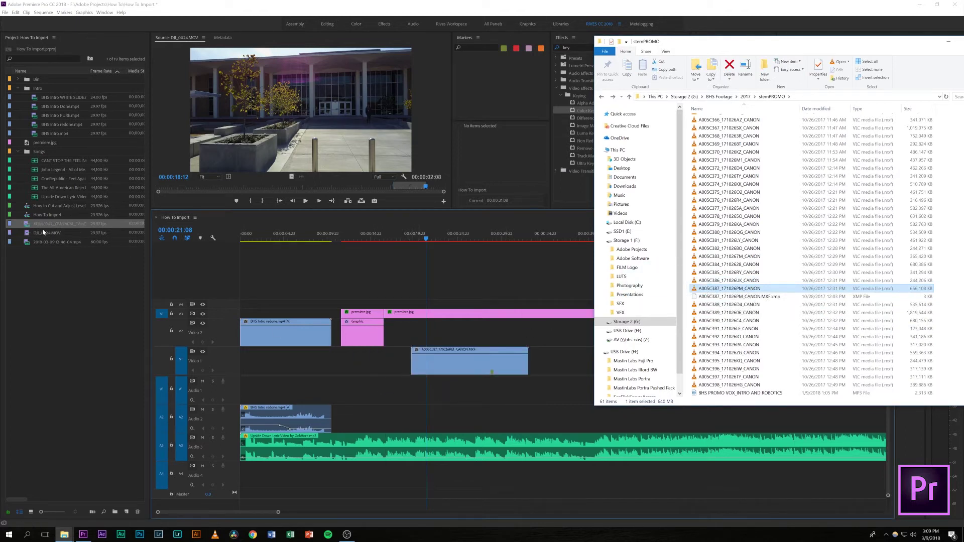
- Select the Canon clip on Video 1 and play part of it to check its framing
click(430, 237)
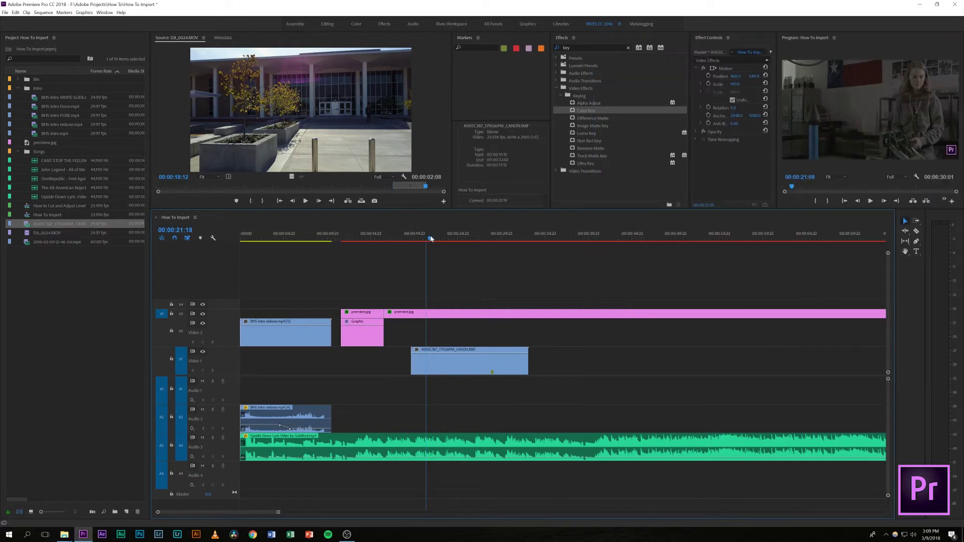
click(464, 361)
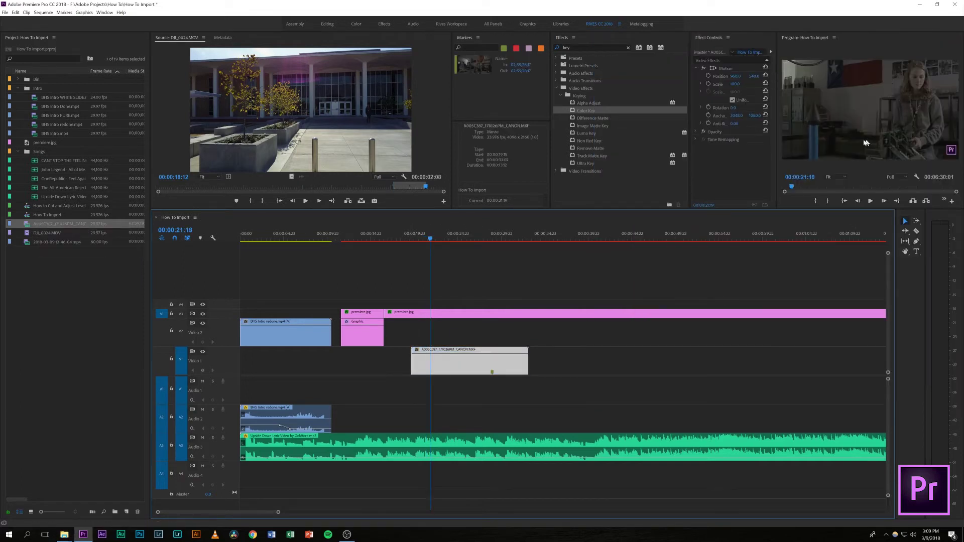
key(space)
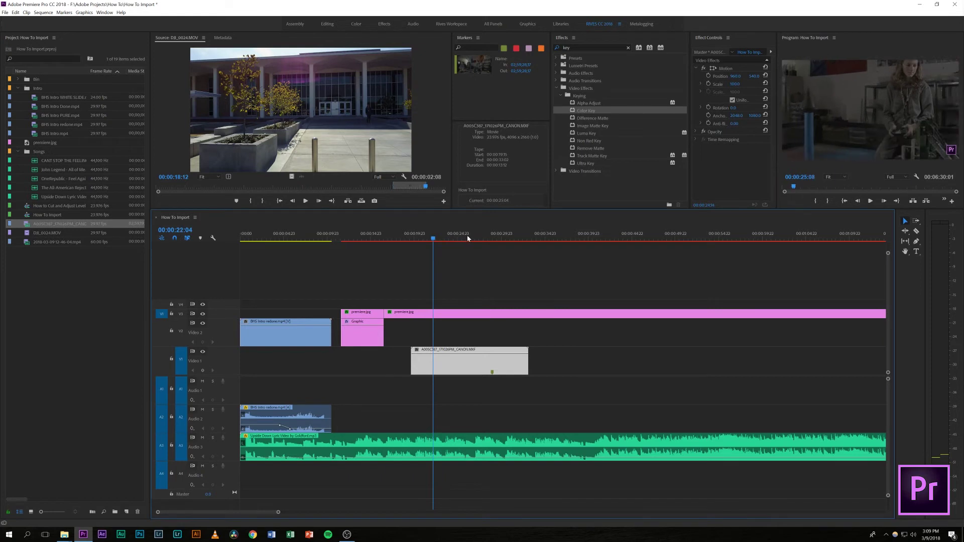
click(432, 239)
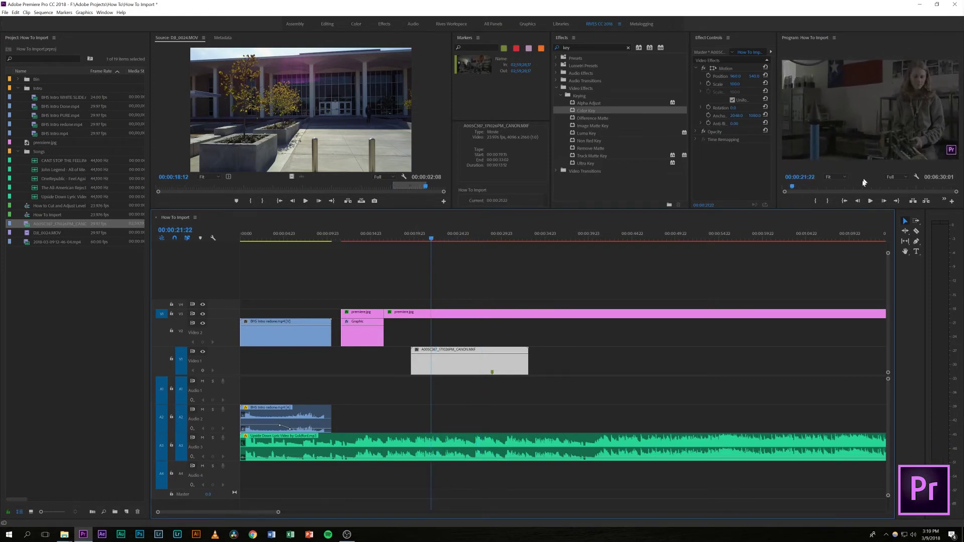
- Try Set to Frame Size and Scale to Frame Size on the Canon clip and undo both
right_click(447, 361)
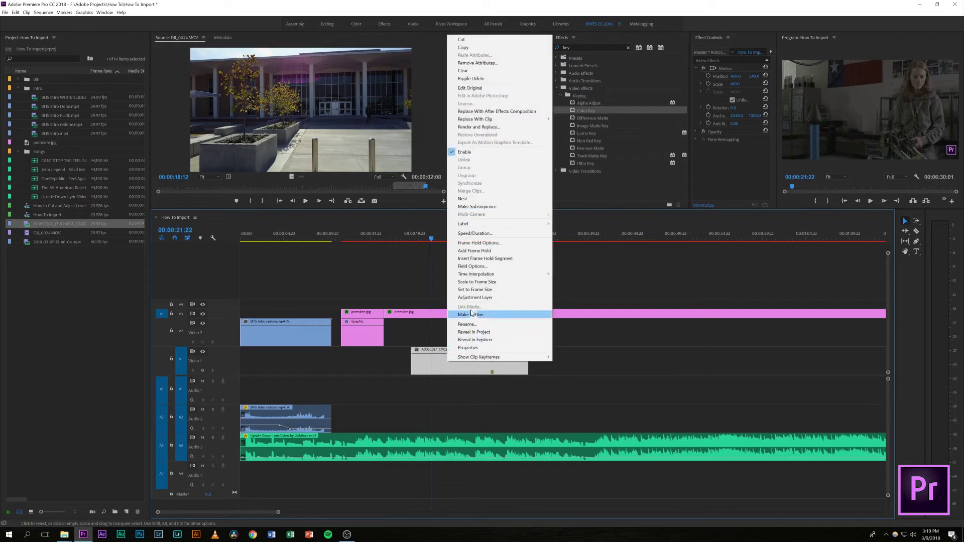
click(472, 289)
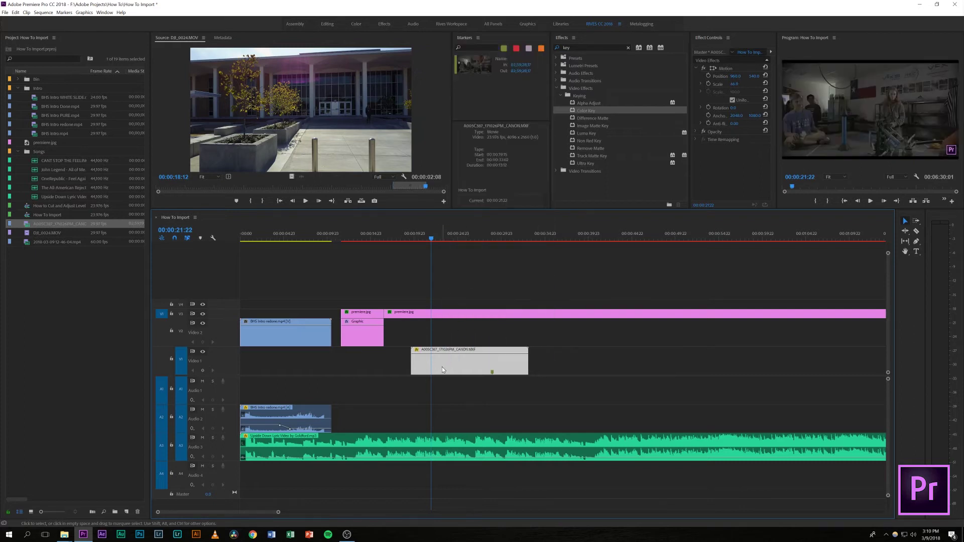
right_click(442, 370)
click(462, 288)
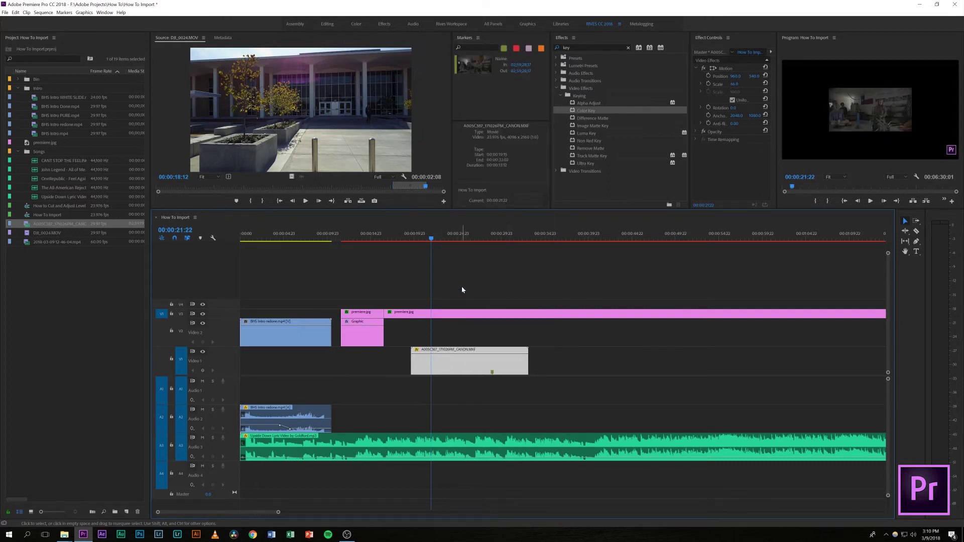
key(ctrl+z)
key(ctrl+z)
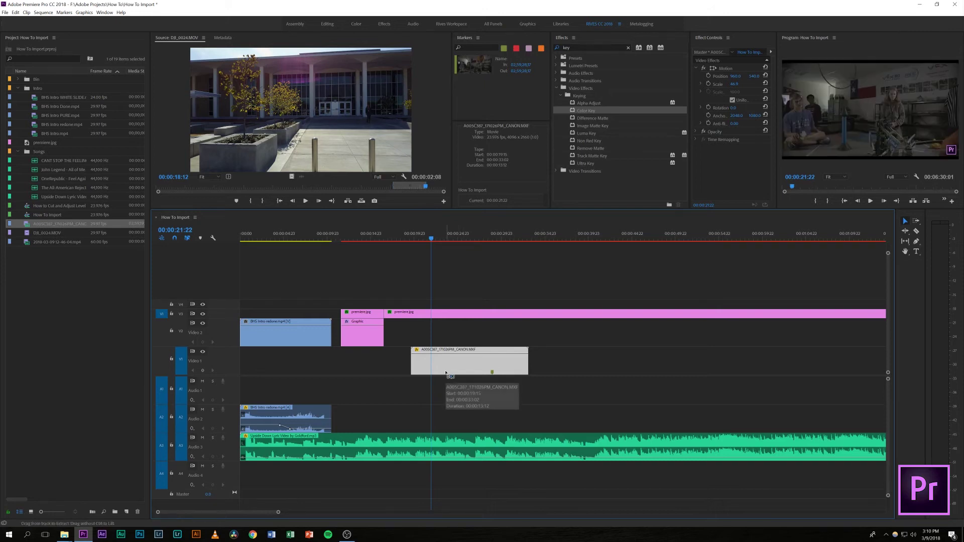
- Apply Scale to Frame Size to the Canon clip and adjust its motion Scale
right_click(450, 368)
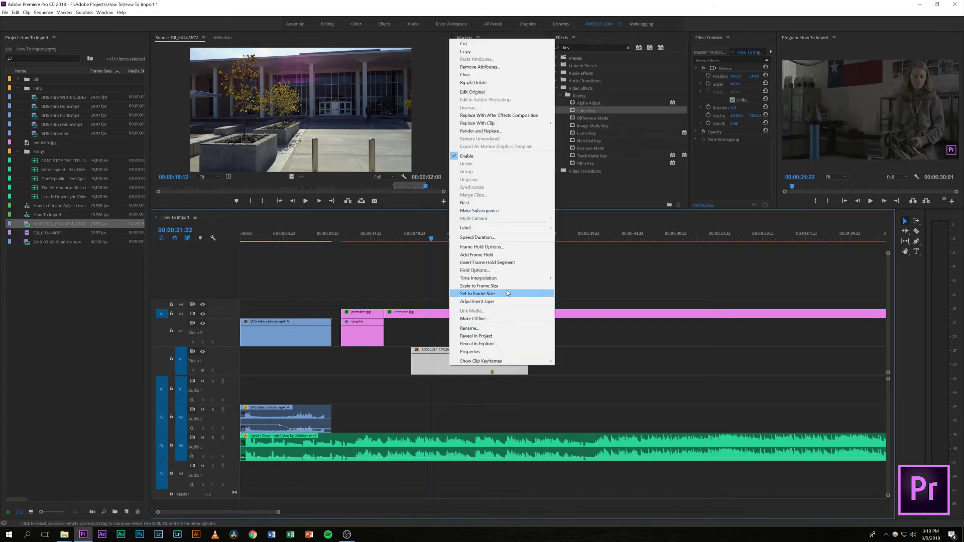
click(479, 286)
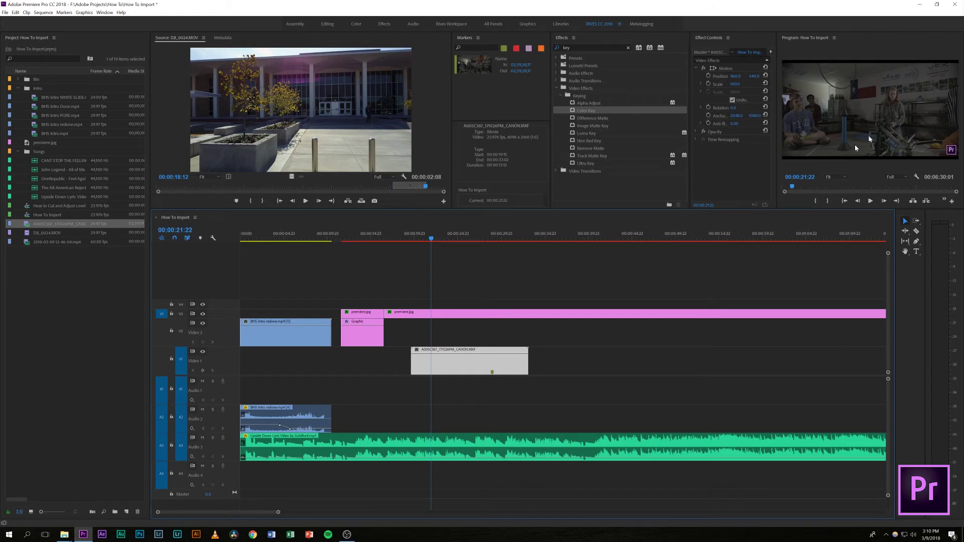
click(733, 84)
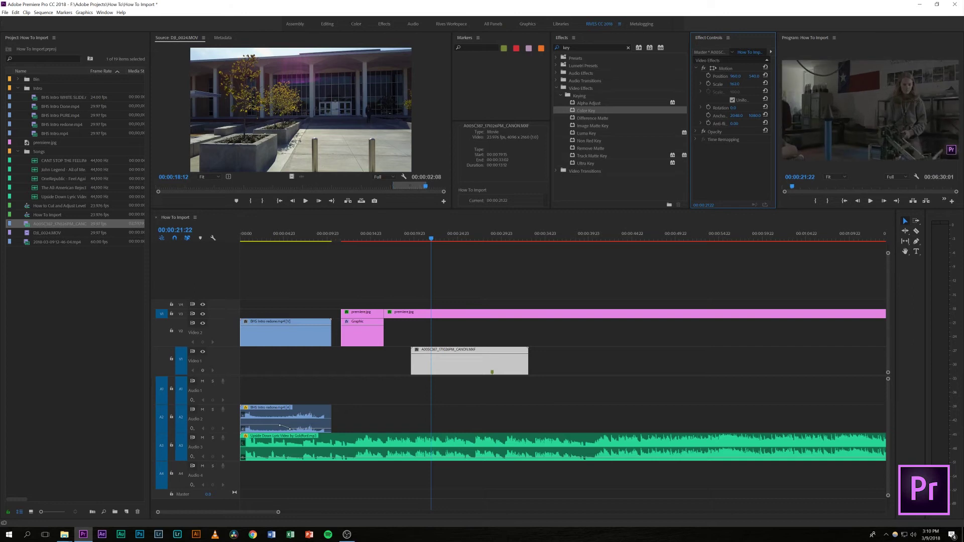
drag(733, 84, 738, 84)
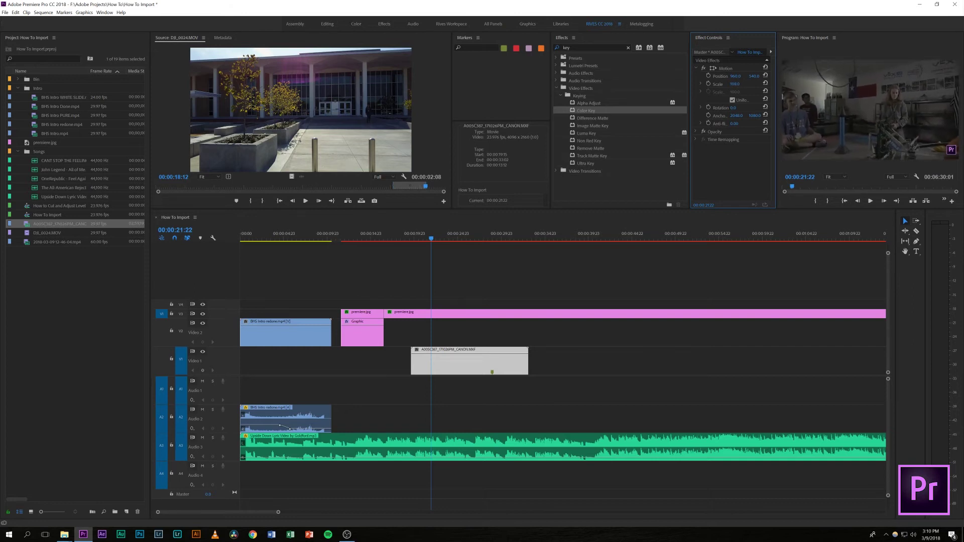
- Cut the Canon clip on Video 1 at 00:00:28:08 with the Razor tool
drag(431, 239, 486, 232)
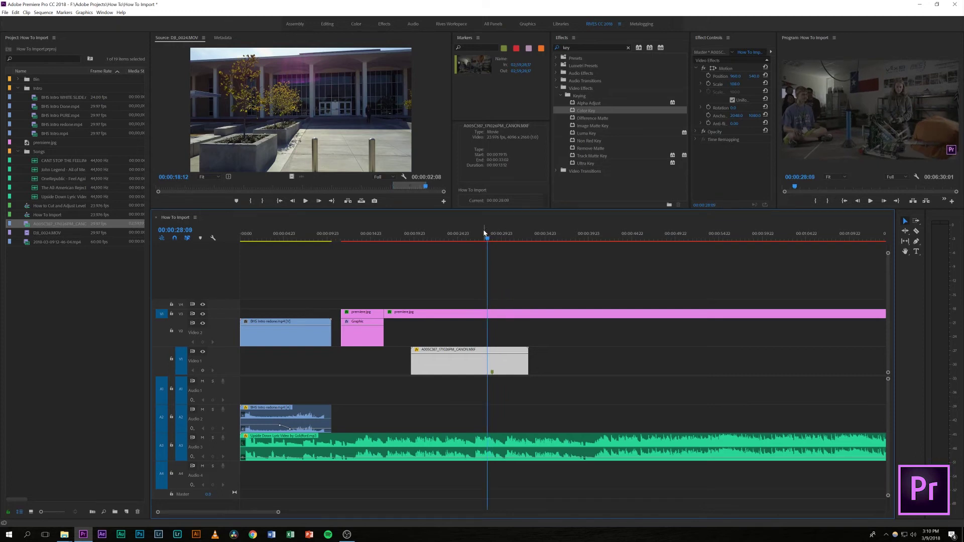
key(Right)
key(Right)
key(Right)
key(Right)
key(Right)
key(Left)
key(Left)
key(Left)
key(Left)
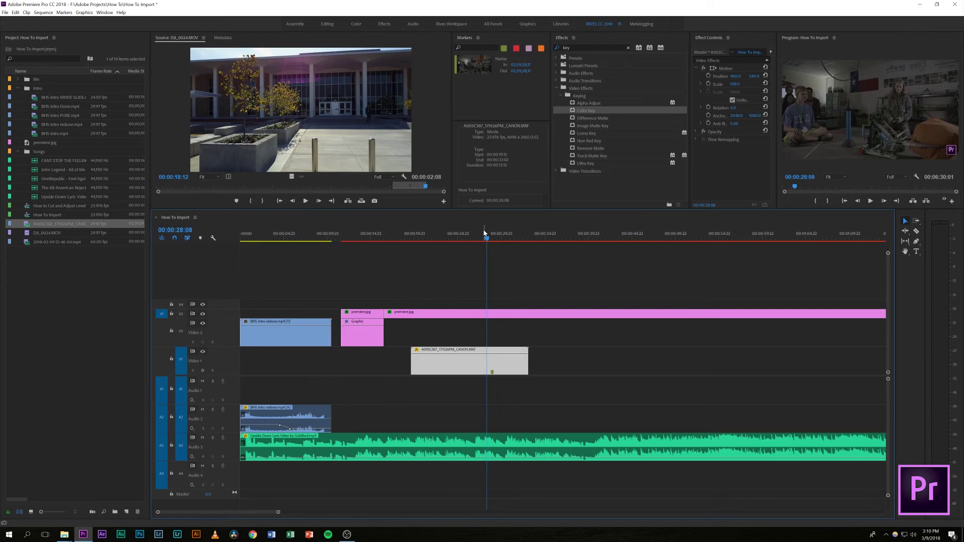
click(917, 232)
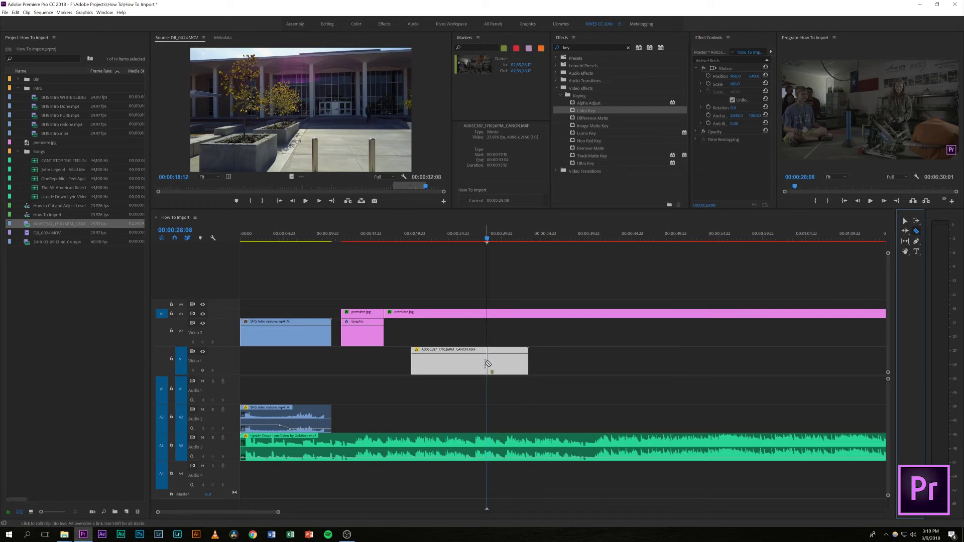
click(487, 361)
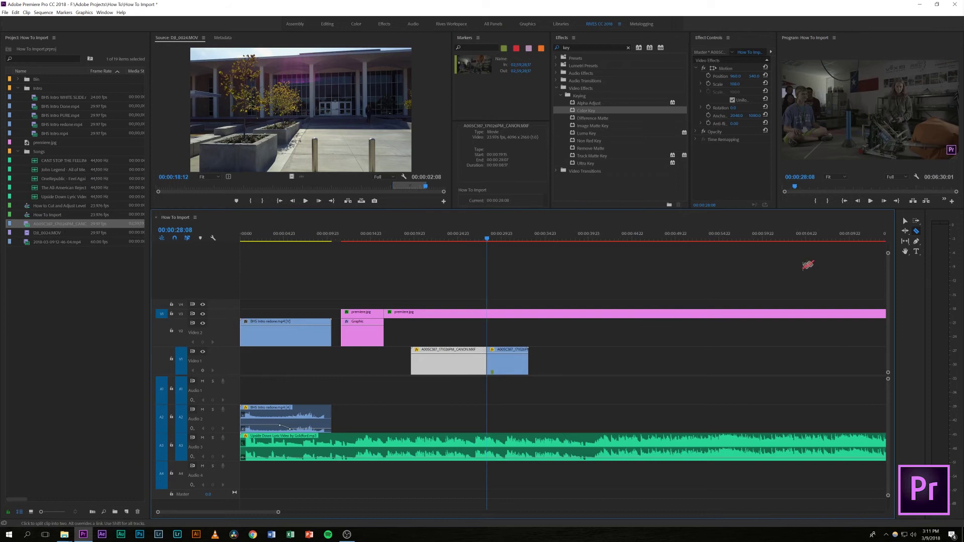
- Delete the section of the Canon clip before the cut
click(905, 221)
click(458, 364)
key(Delete)
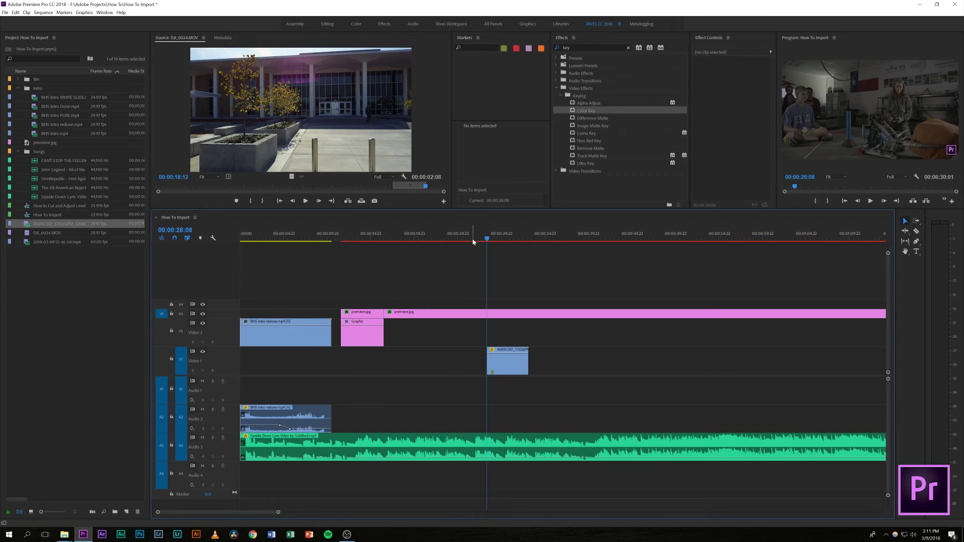
- Play the remaining Canon section from its start up to an end point at 00:00:29:09
click(486, 240)
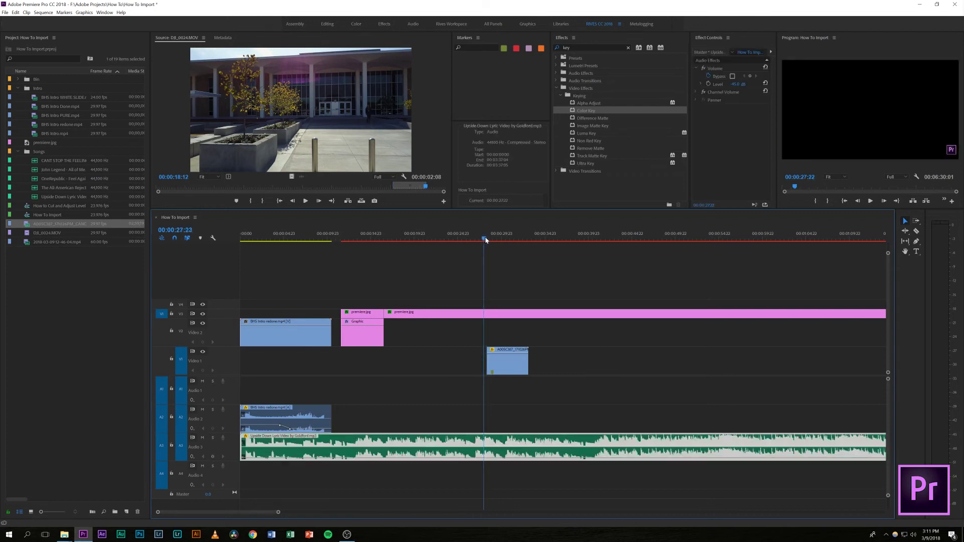
click(487, 238)
mouse_move(488, 238)
mouse_down()
mouse_move(503, 238)
mouse_move(490, 237)
mouse_up()
key(space)
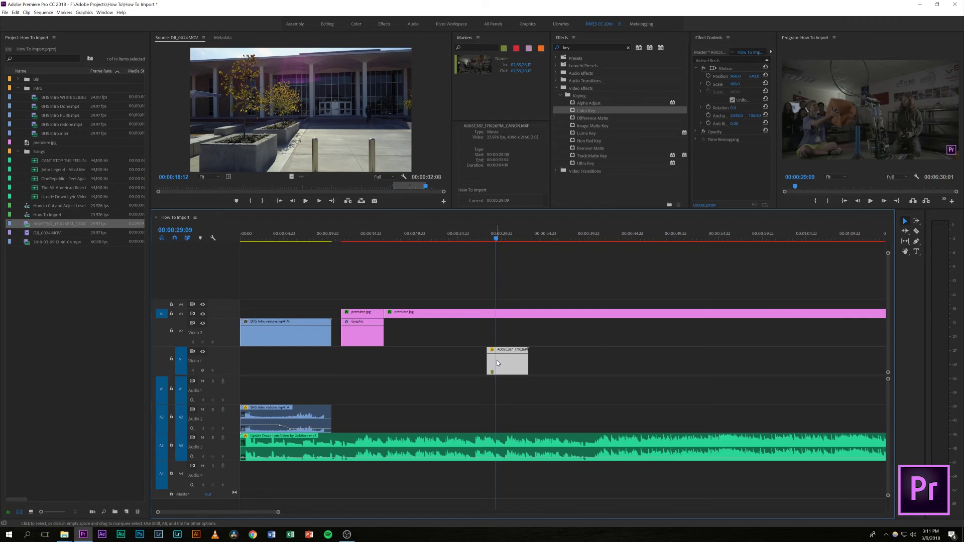
- Demonstrate switching between the Selection and Razor tools and cut the remaining Canon section at 00:00:29:09
key(c)
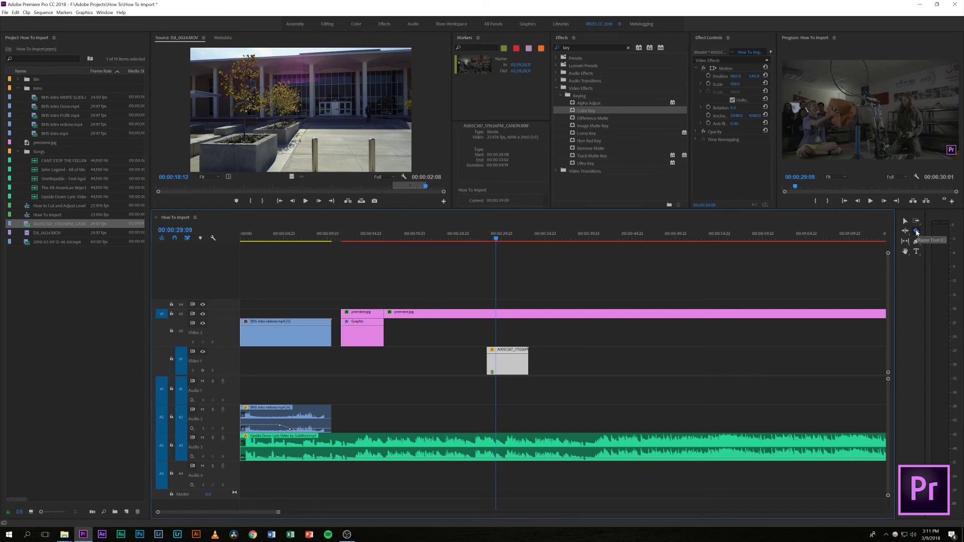
click(916, 231)
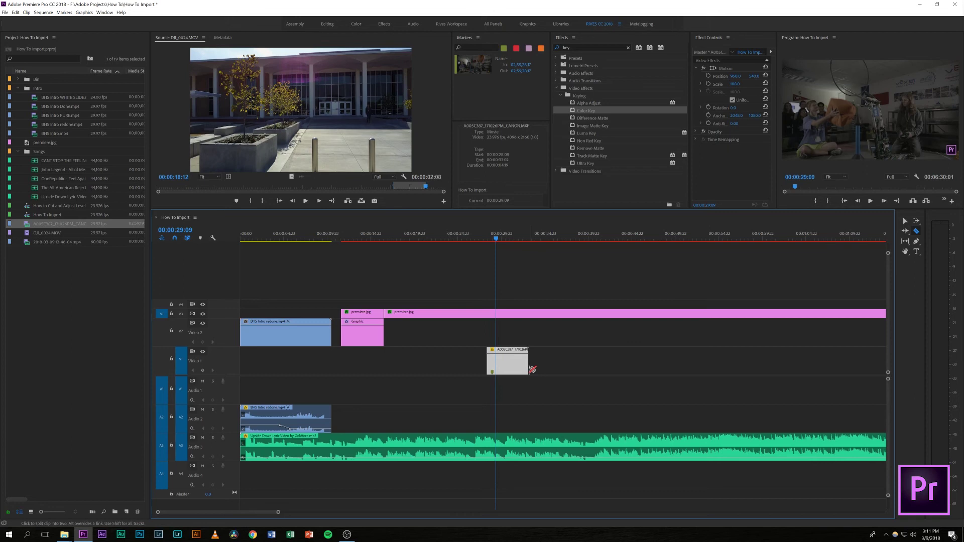
key(v)
key(c)
key(v)
key(c)
key(v)
key(c)
key(v)
key(c)
click(497, 362)
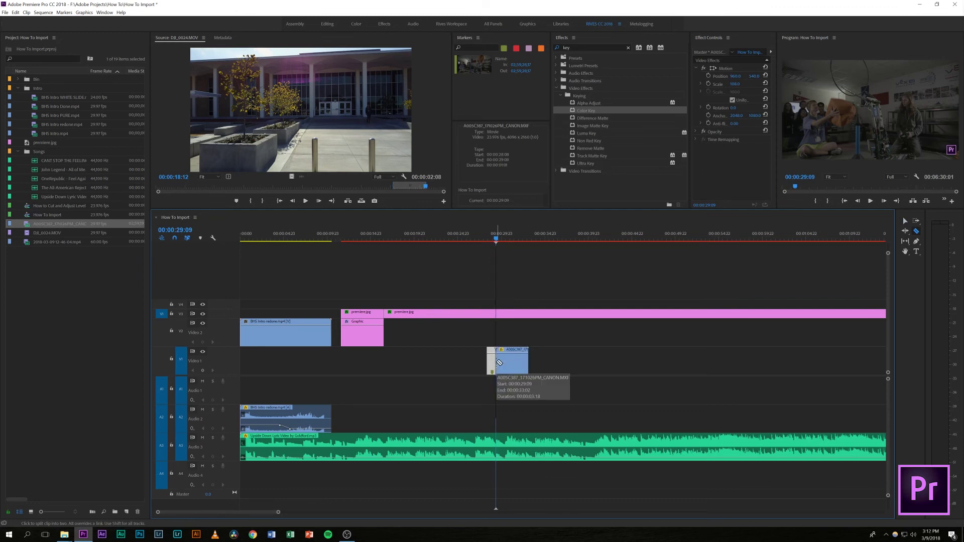
- Delete the Canon section after the cut, preview what is left, and undo both the deletion and the cut
key(v)
click(509, 364)
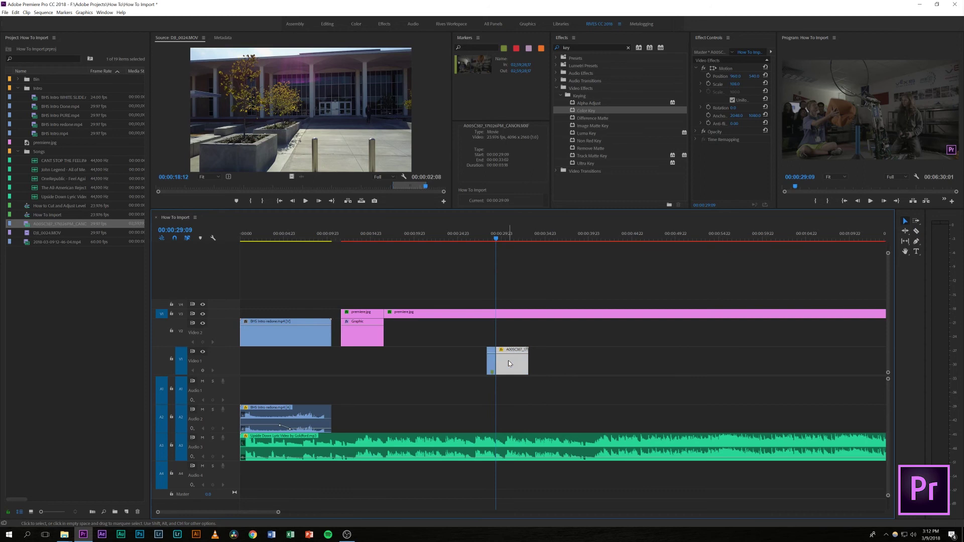
key(Delete)
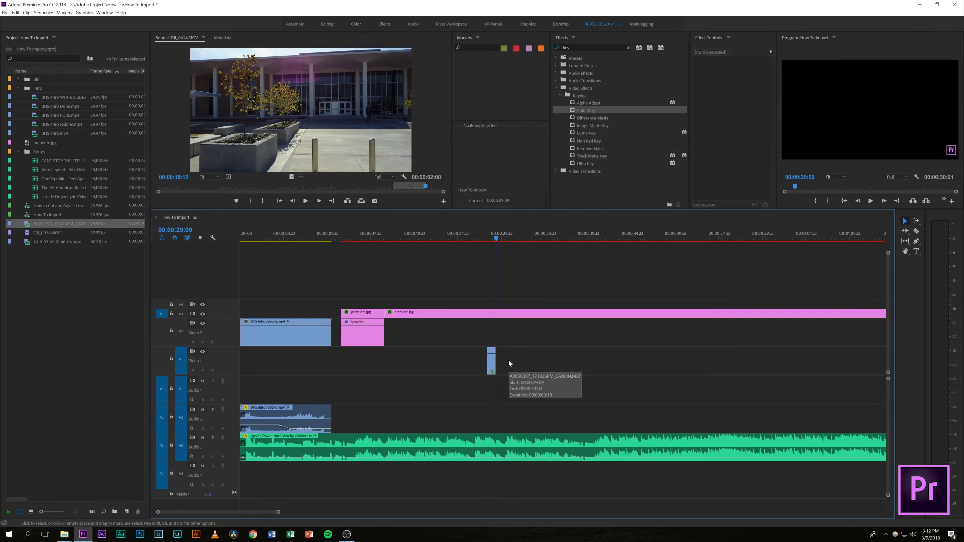
click(491, 239)
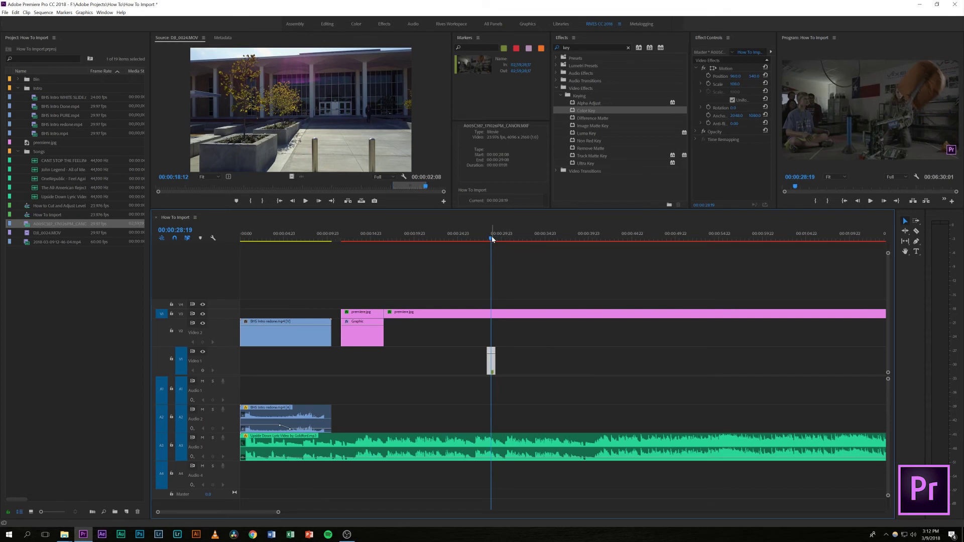
key(ctrl+z)
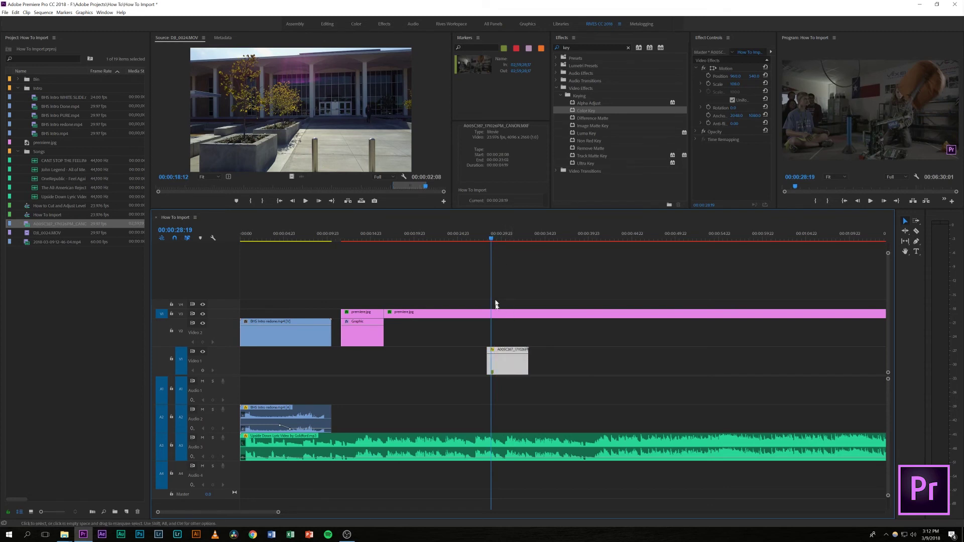
- Play on to 00:00:29:06 and trim the end of the Canon clip to that frame
key(space)
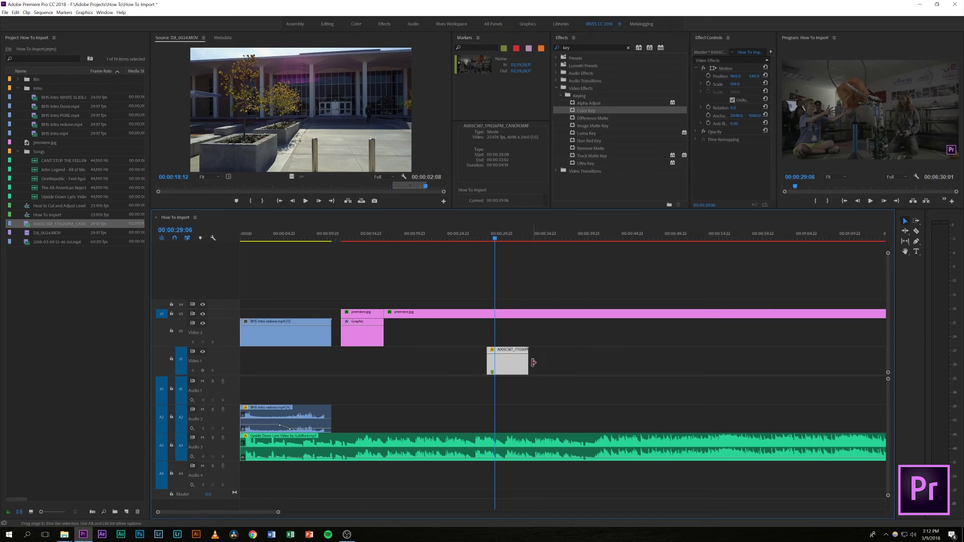
drag(527, 358, 495, 361)
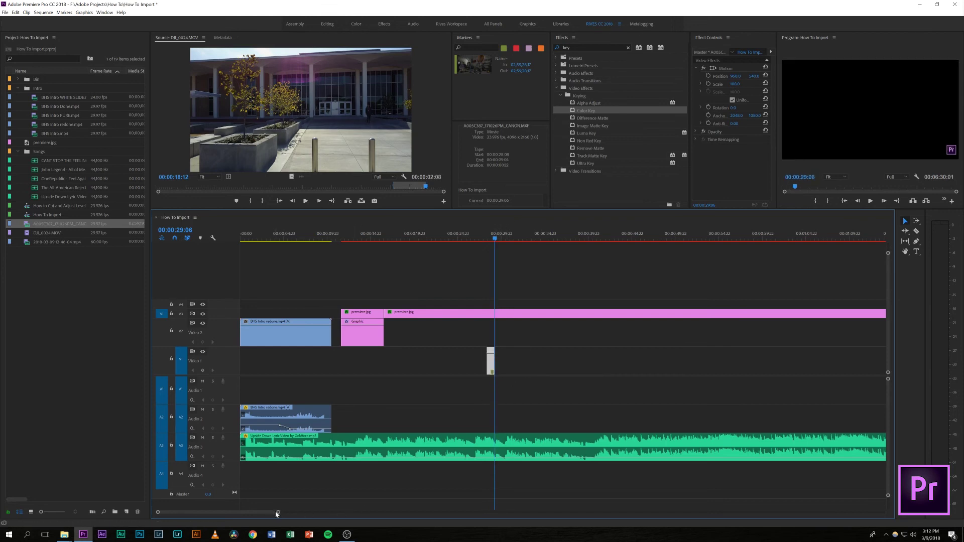
- Extend the end of the Canon clip on Video 1 so the clip lasts about 00:00:04:19
drag(278, 513, 246, 515)
drag(559, 359, 725, 361)
mouse_move(533, 362)
mouse_down()
mouse_move(271, 366)
mouse_move(532, 362)
mouse_up()
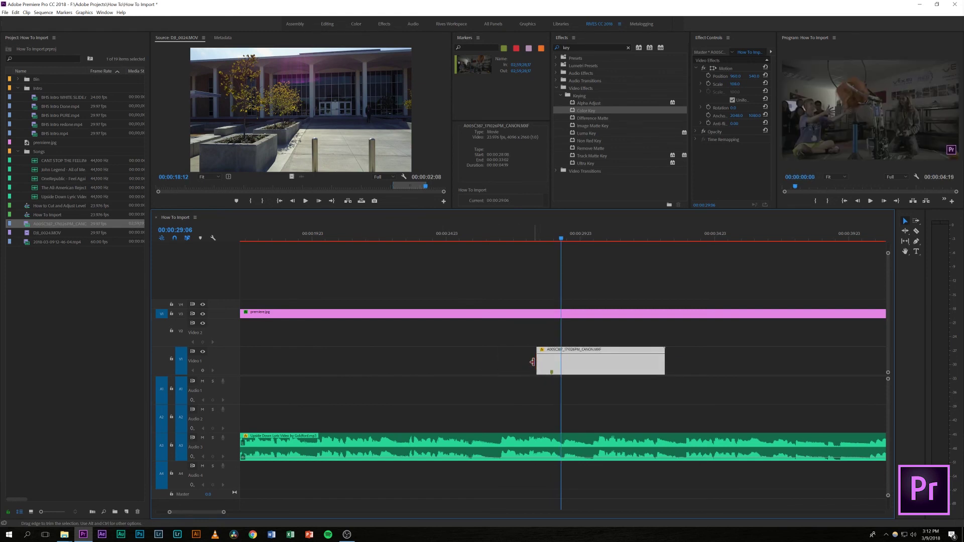
- Scrub to 00:00:29:09 and trim the end of the extended Canon clip to that frame
drag(564, 239, 563, 240)
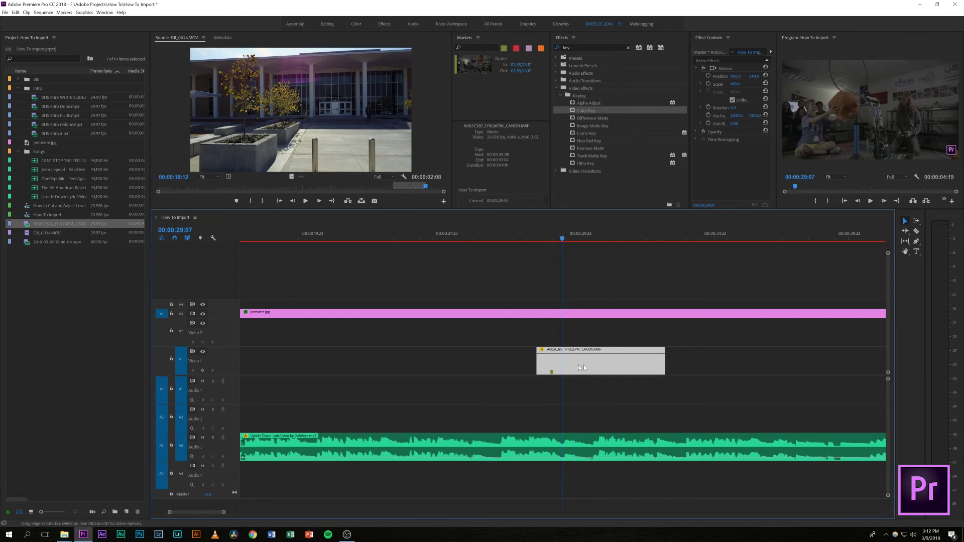
click(657, 237)
drag(598, 237, 565, 242)
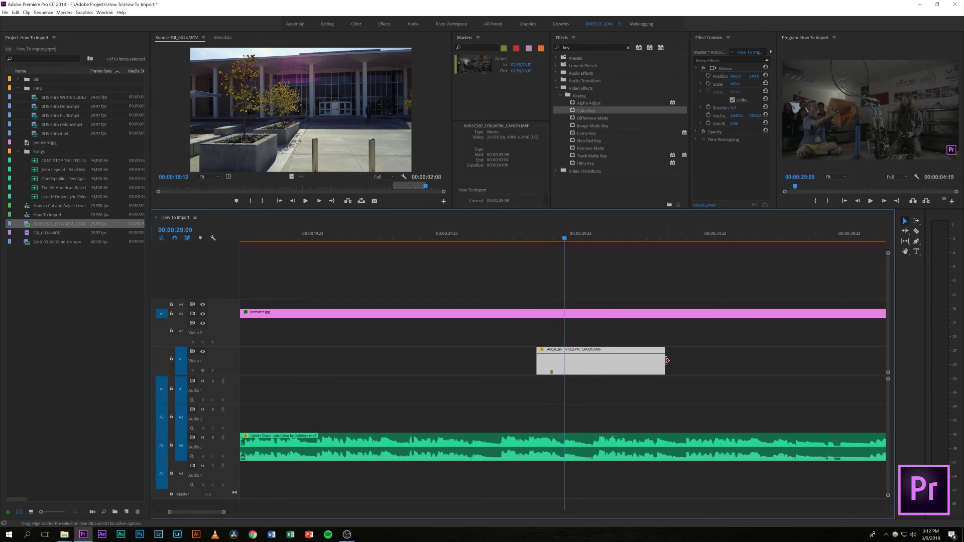
drag(665, 360, 557, 365)
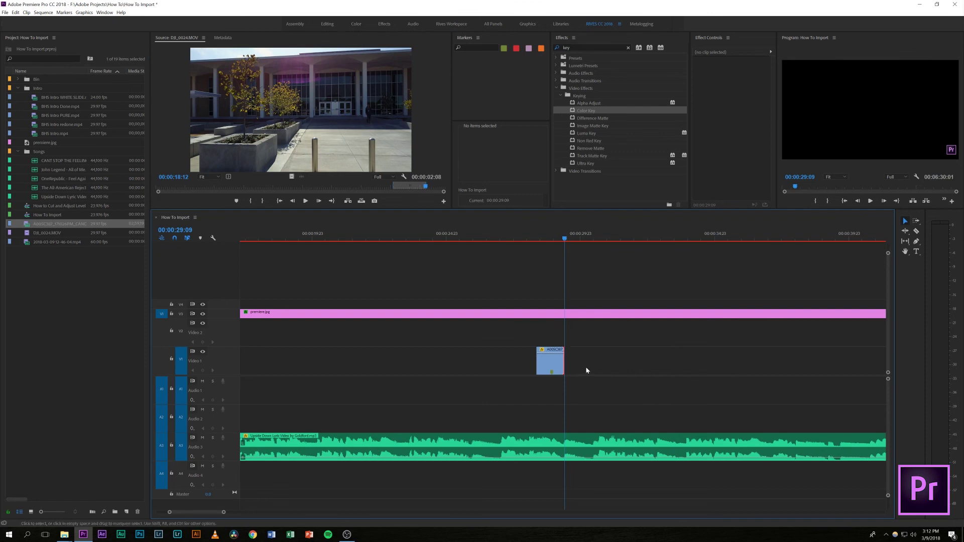
- Extend the Canon clip's end again, cut the clip at 00:00:29:09, and undo that cut
drag(564, 362, 661, 362)
key(ctrl+k)
click(618, 368)
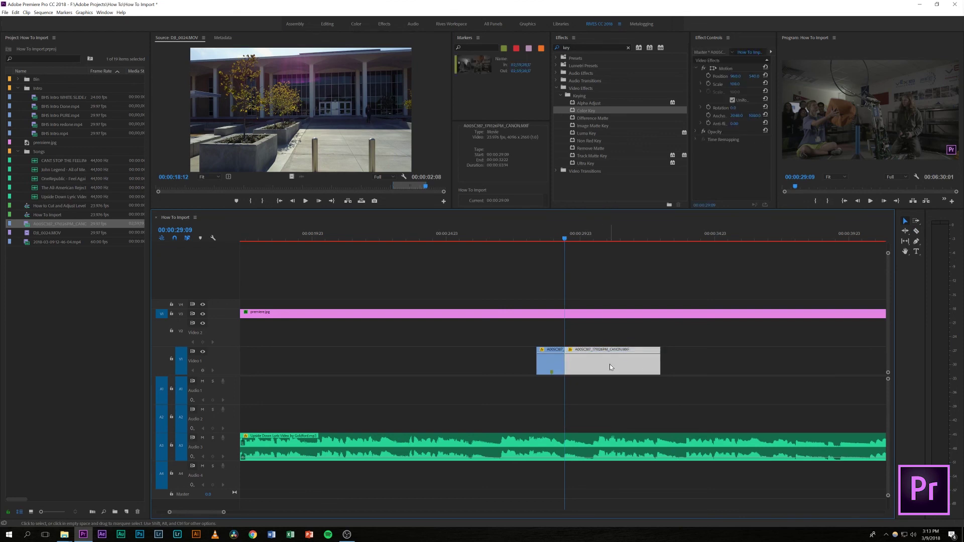
key(ctrl+z)
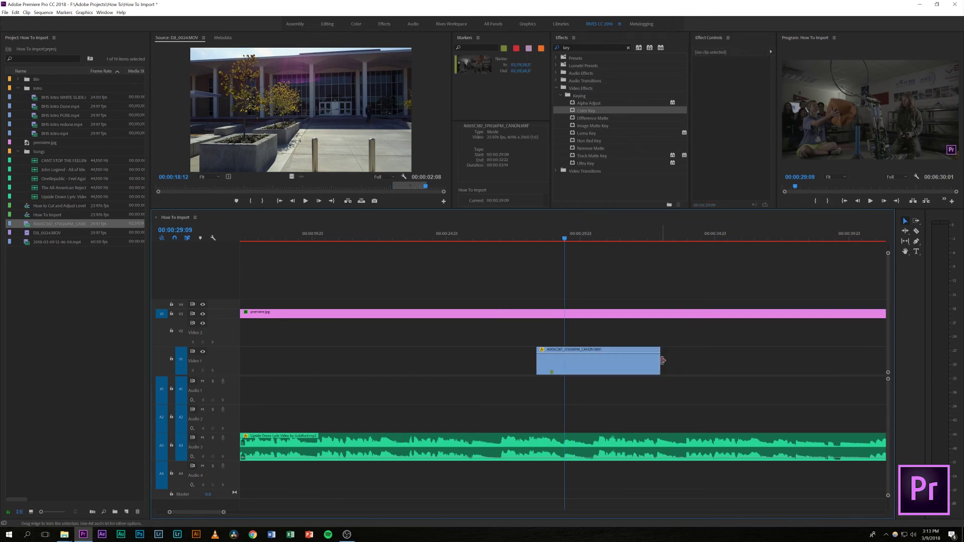
- Trim the Canon clip's end back to 00:00:29:09 and scrub the source footage to 00:00:18:00
drag(663, 361, 565, 362)
click(555, 236)
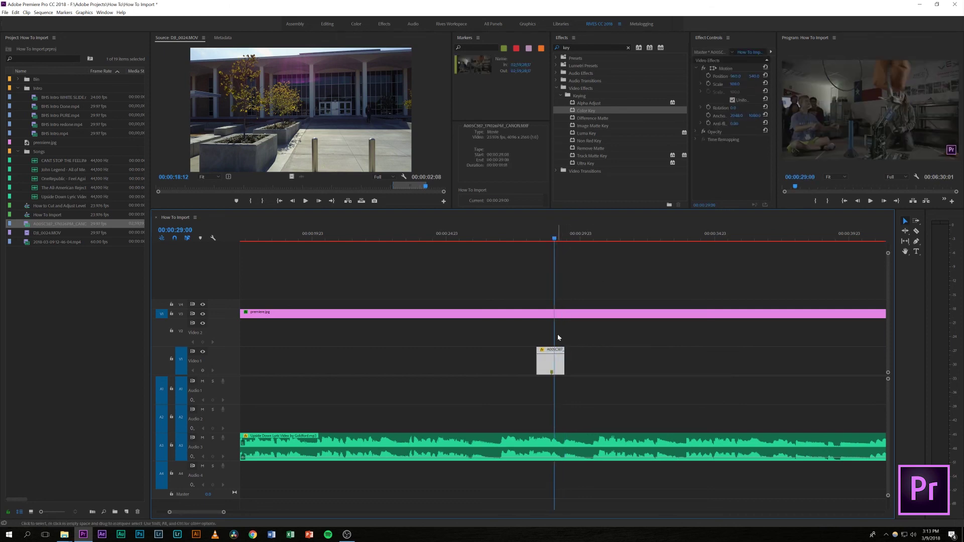
drag(411, 189, 401, 189)
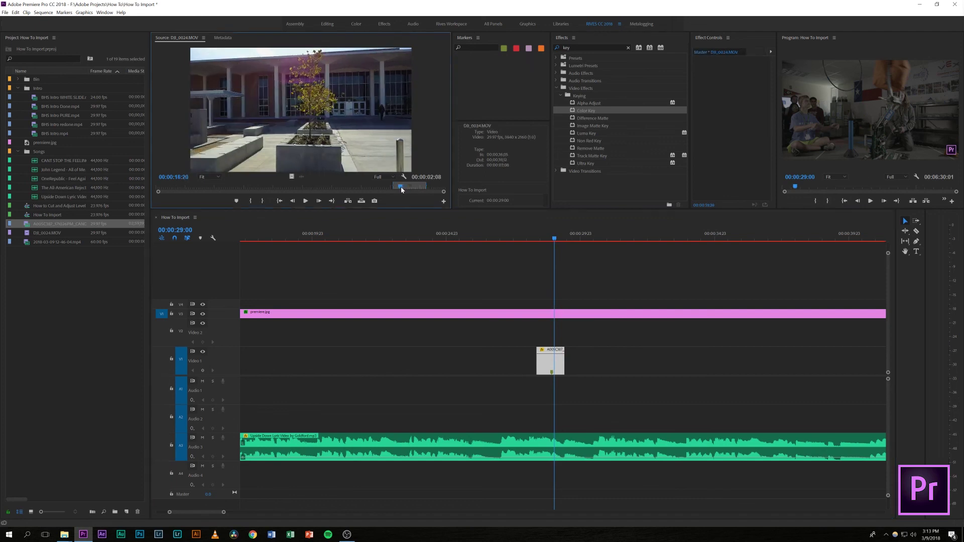
click(420, 186)
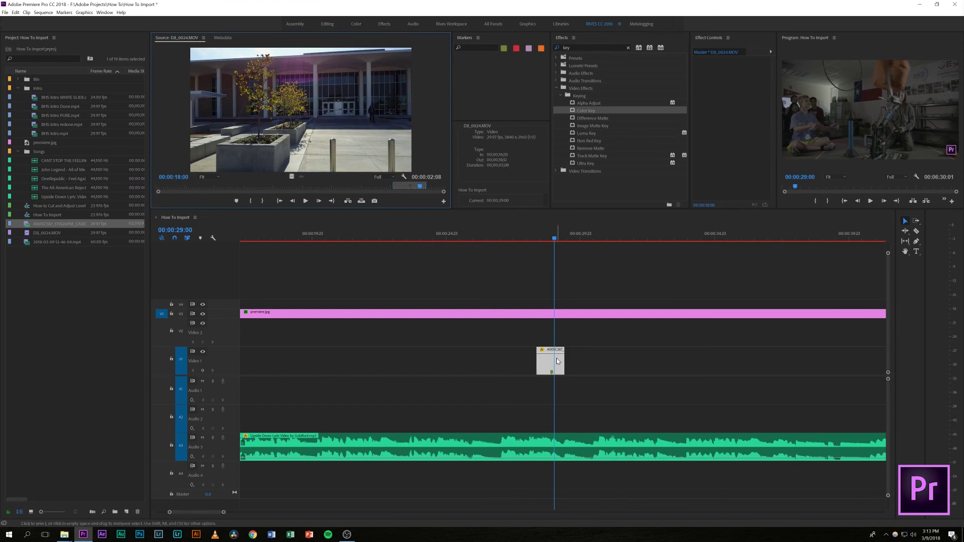
- Cut the Canon clip into three sections with the Razor tool, at about 00:00:28:14 and 00:00:29:04
click(916, 231)
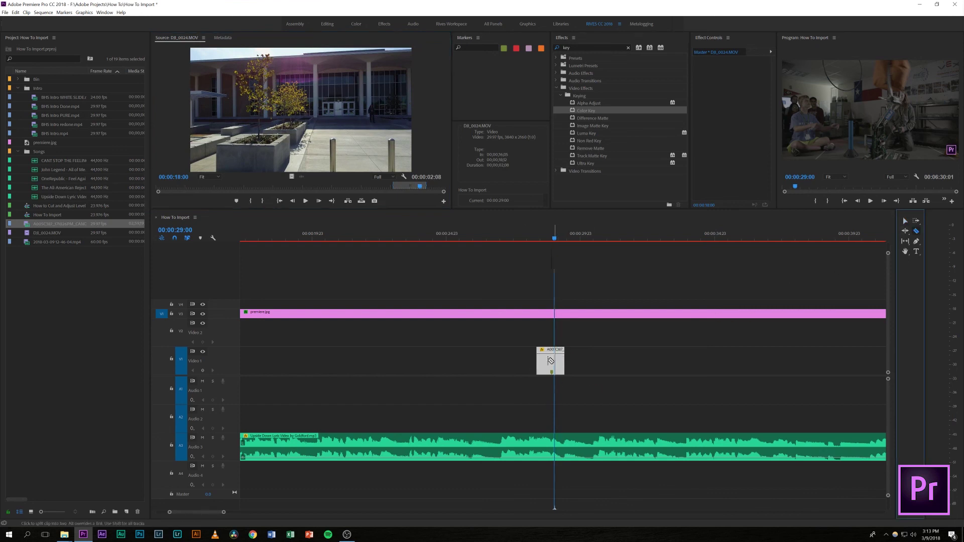
click(561, 360)
shift+click(561, 359)
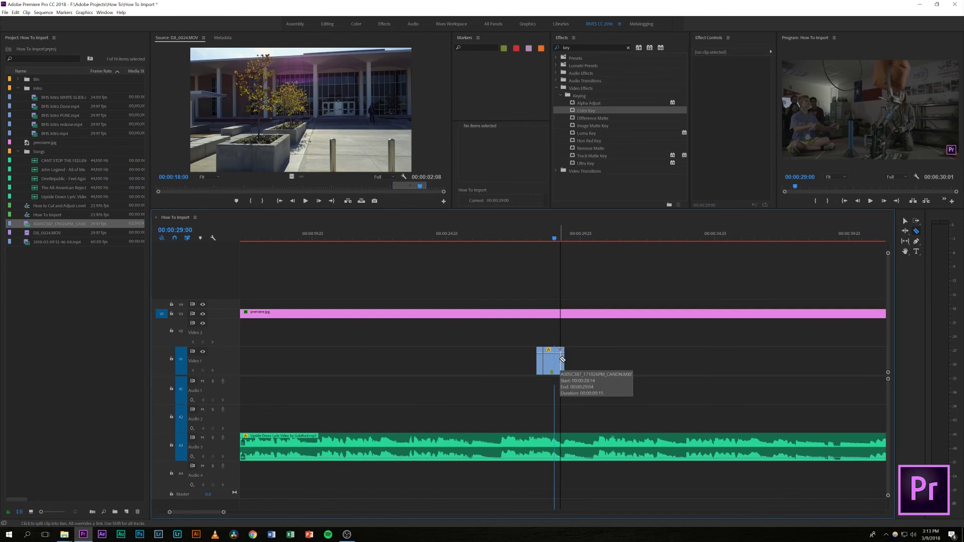
- Extend the end of the last Canon section and move it further along Video 1, leaving a gap after the other sections
key(v)
drag(566, 360, 690, 353)
mouse_move(624, 361)
mouse_down()
mouse_move(652, 364)
mouse_move(634, 365)
mouse_up()
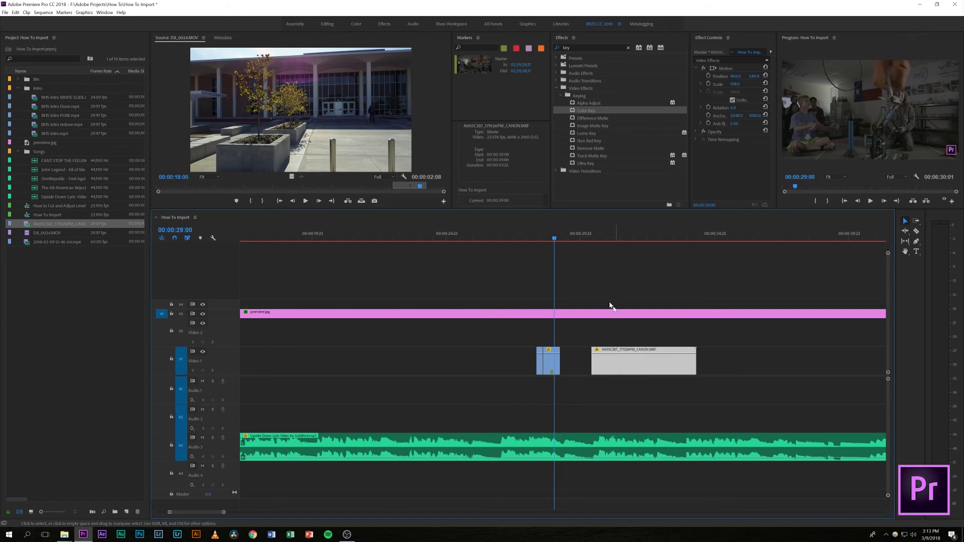
- Delete all the Canon sections from Video 1 in the How To Import sequence
drag(795, 366, 523, 359)
key(Delete)
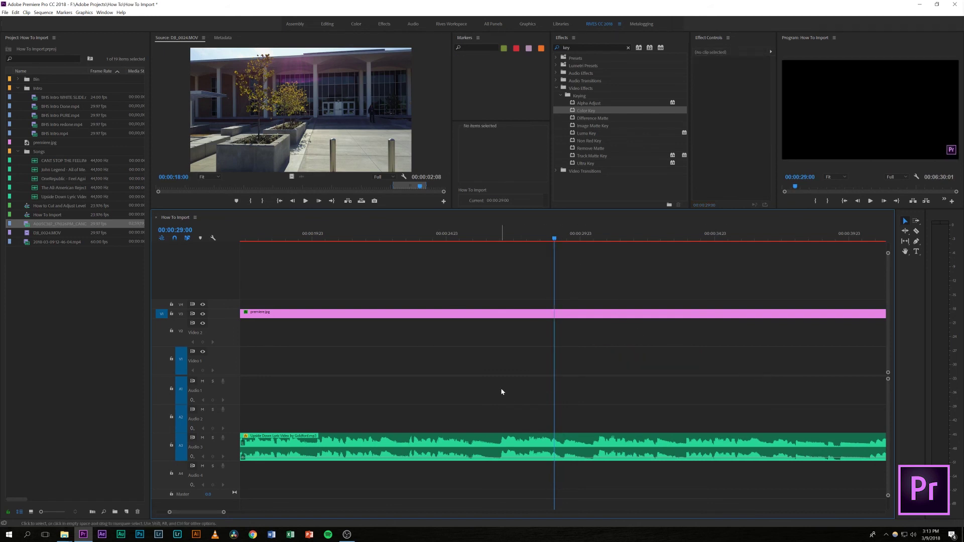
drag(223, 512, 251, 512)
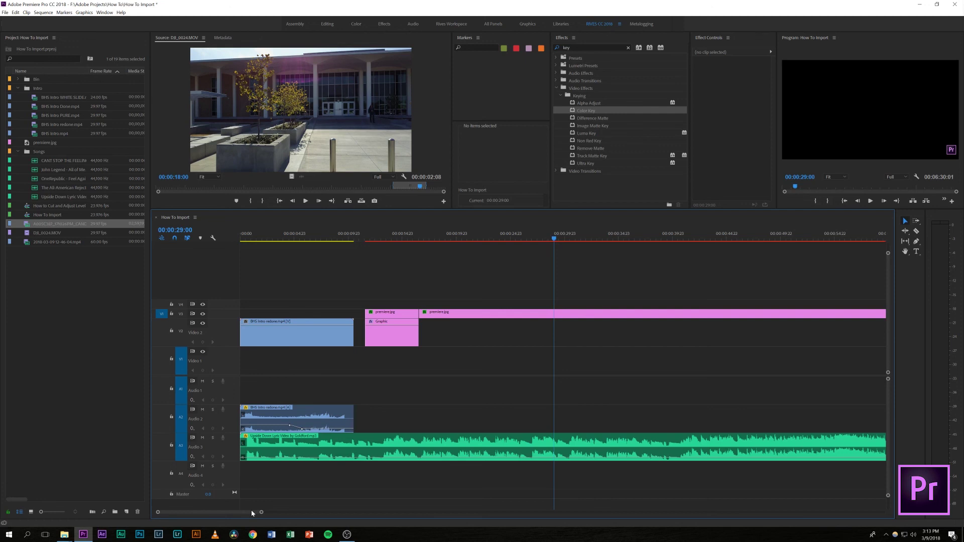
drag(262, 512, 286, 513)
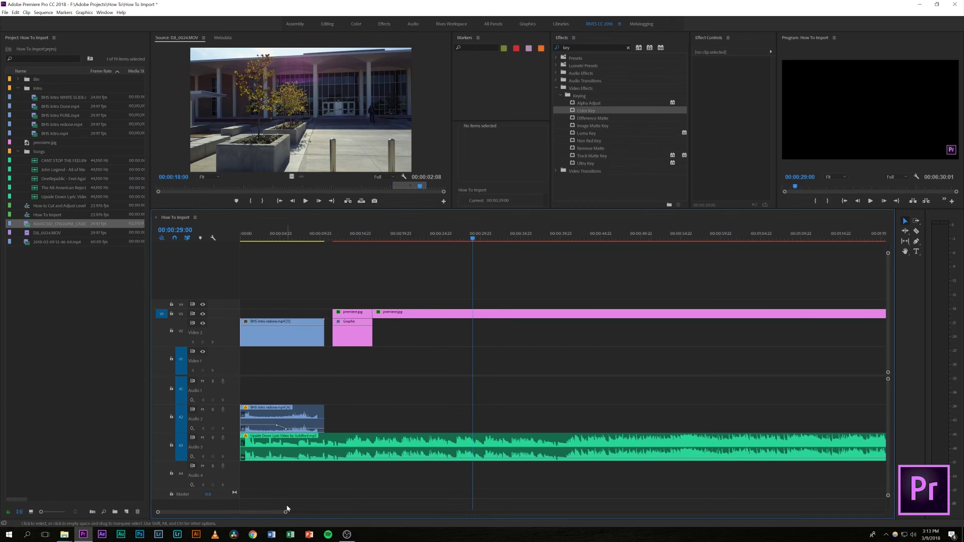